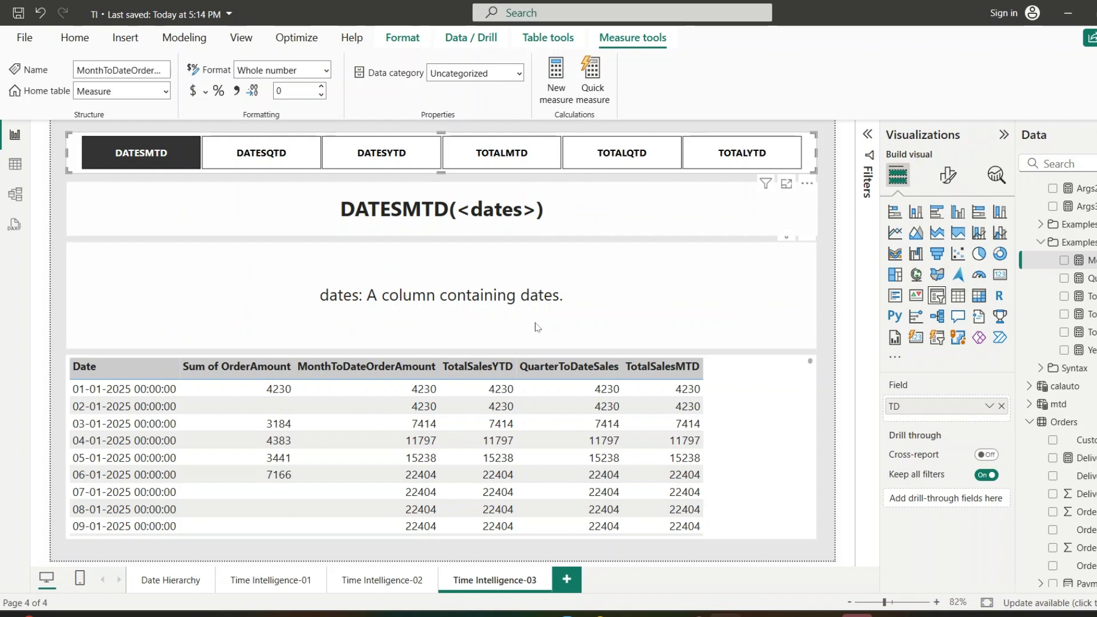
Add the MonthToDateOrderAmount measure to the date table and review the SUM and DATESMTD parts of its formula
{"action": "left_click", "coordinate": [1090, 264]}
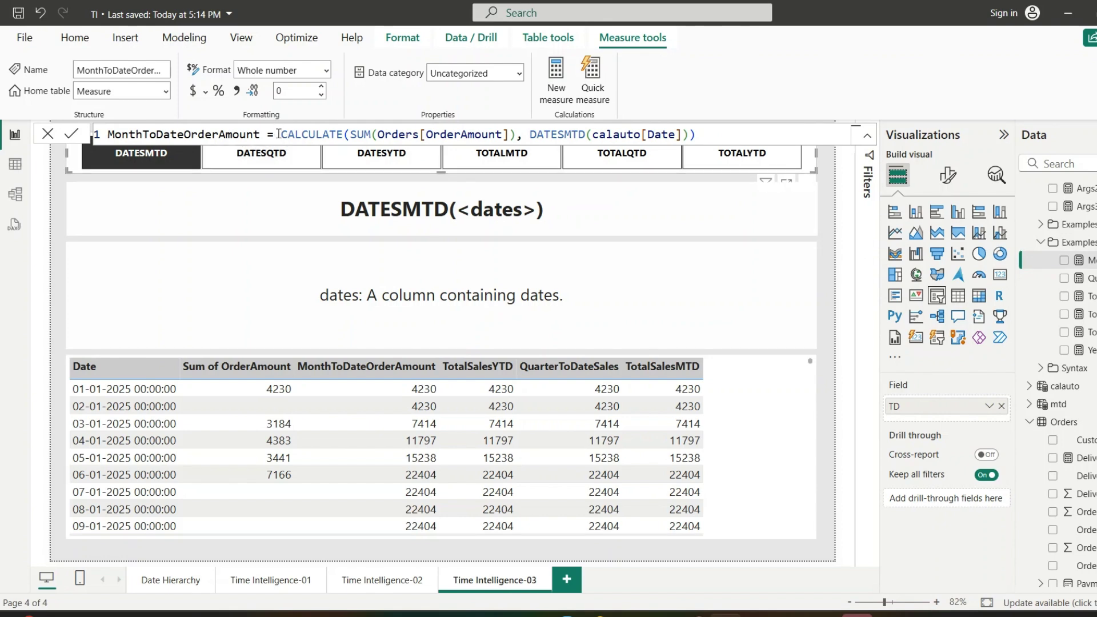
{"action": "double_click", "coordinate": [308, 134]}
{"action": "left_click_drag", "start_coordinate": [353, 131], "coordinate": [686, 134]}
{"action": "left_click", "coordinate": [524, 135]}
{"action": "left_click", "coordinate": [686, 134]}
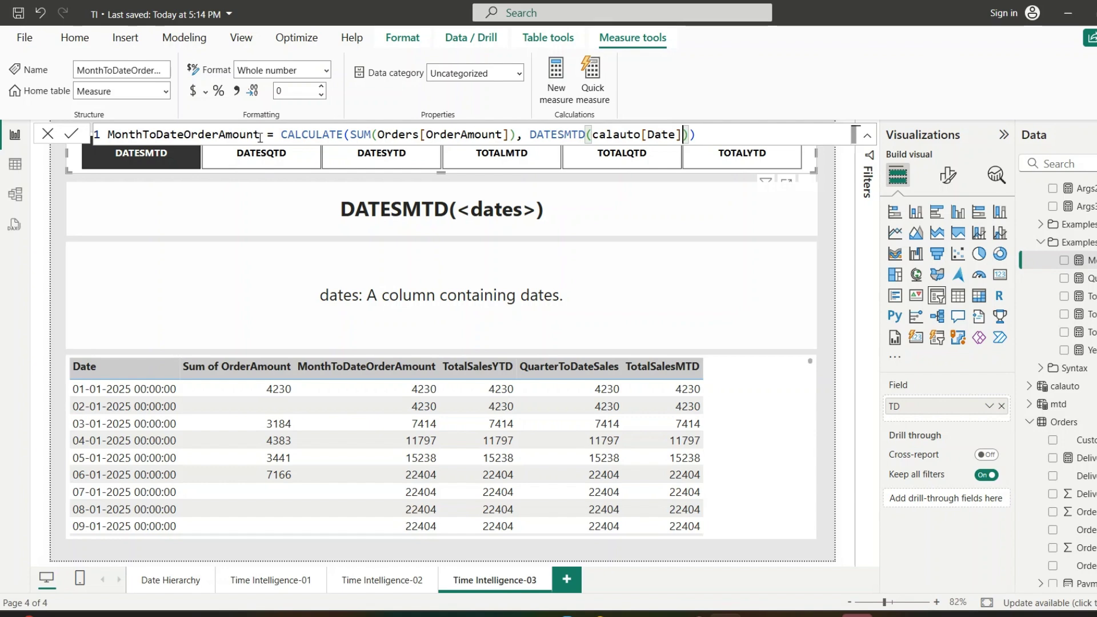
{"action": "left_click_drag", "start_coordinate": [349, 134], "coordinate": [690, 135]}
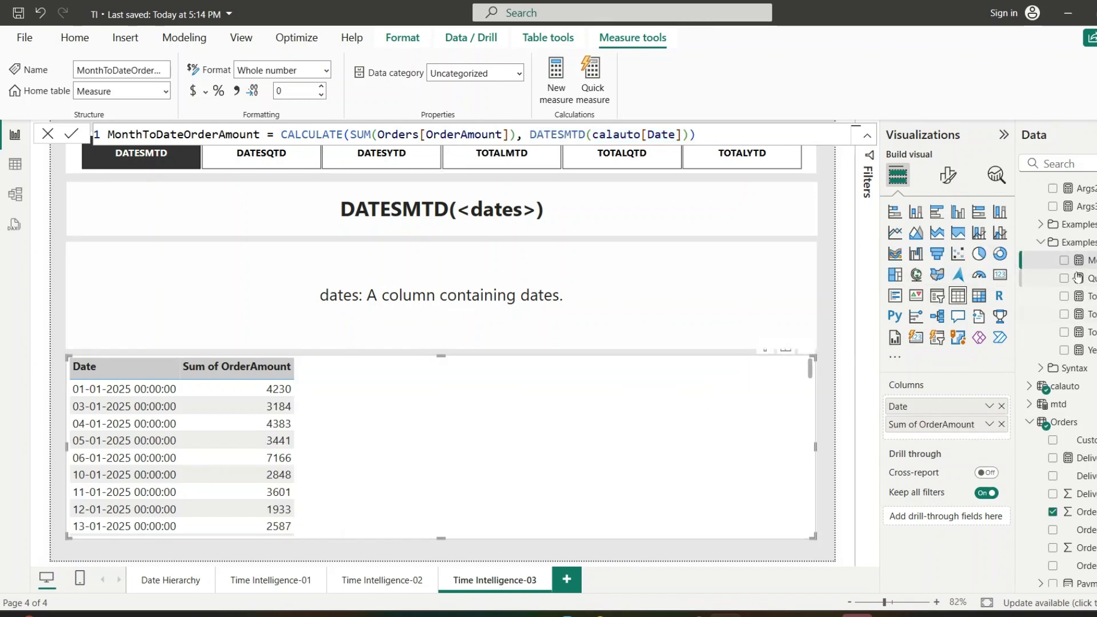
{"action": "left_click", "coordinate": [1064, 261]}
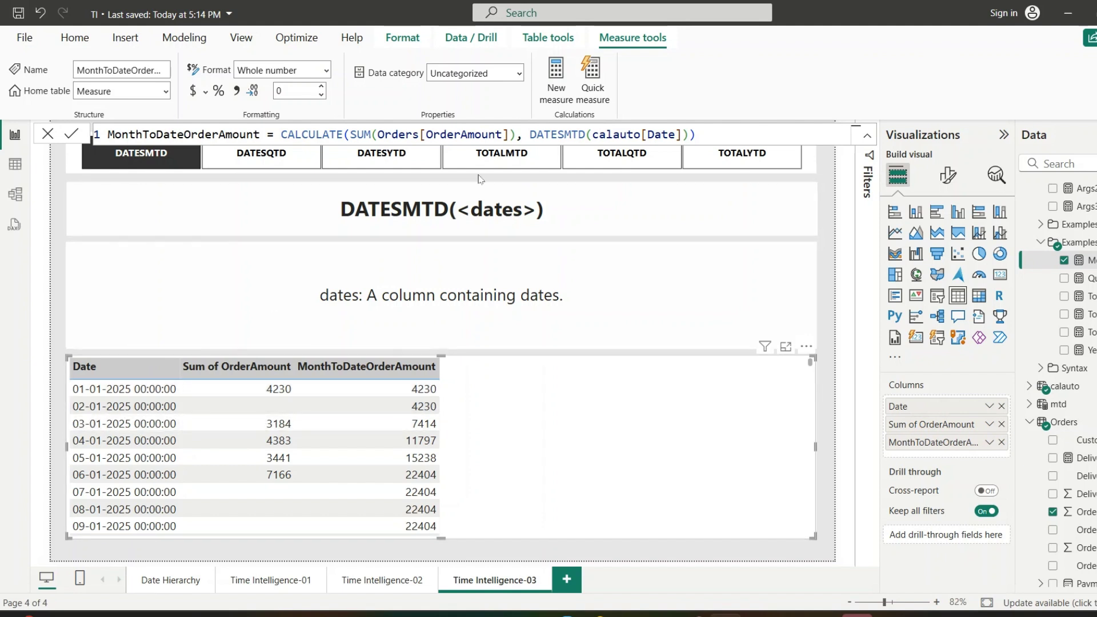
{"action": "left_click_drag", "start_coordinate": [530, 135], "coordinate": [698, 136]}
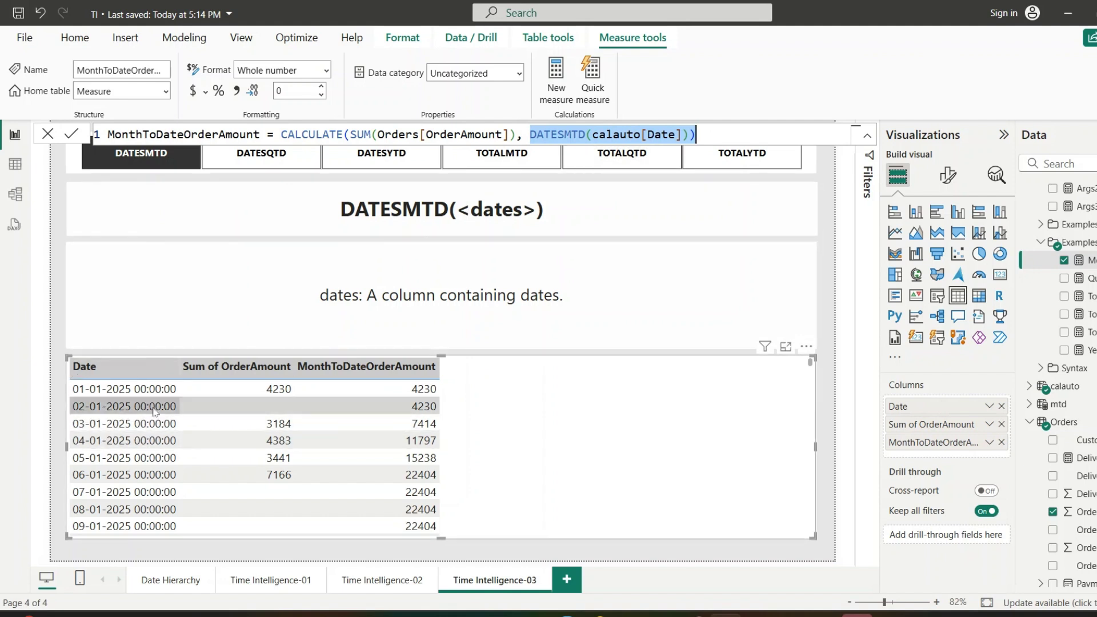
{"action": "left_click_drag", "start_coordinate": [349, 134], "coordinate": [524, 134]}
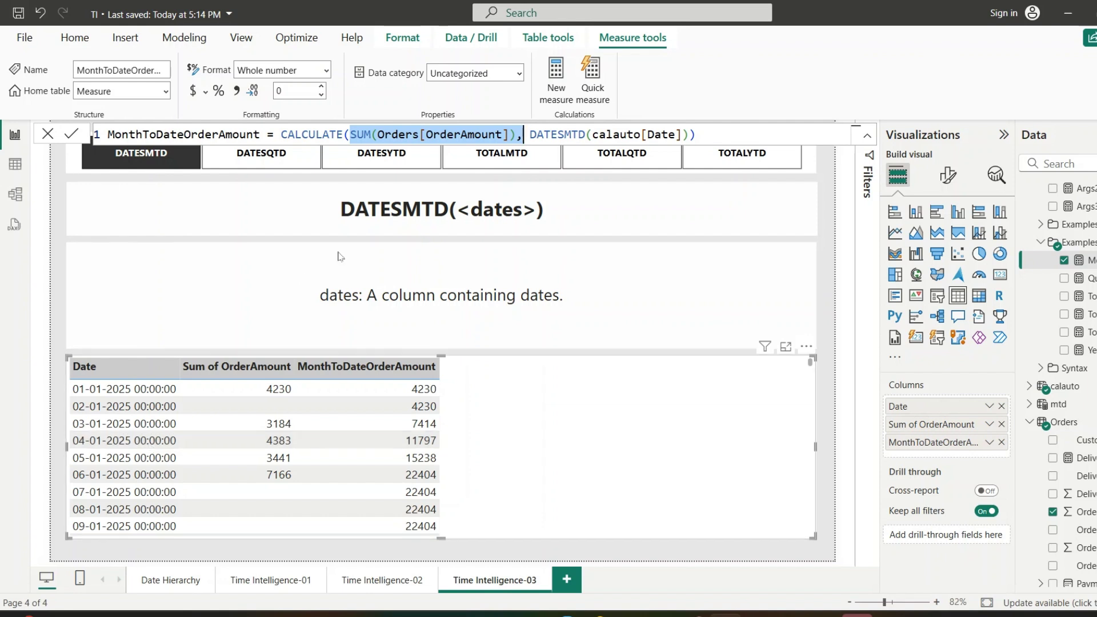
{"action": "double_click", "coordinate": [557, 135]}
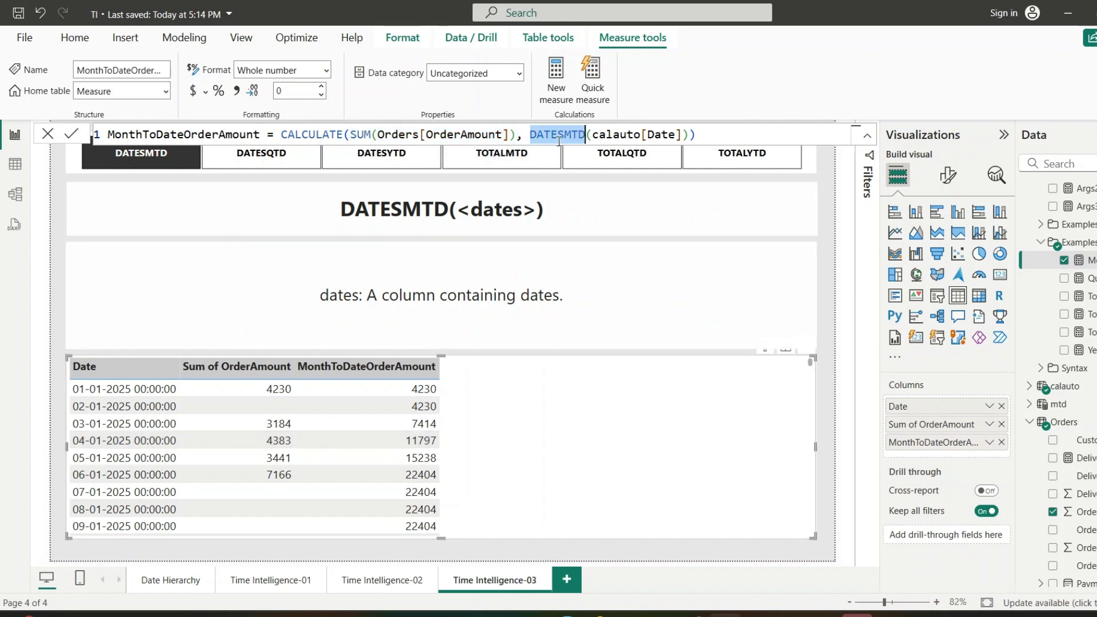
{"action": "left_click", "coordinate": [124, 165]}
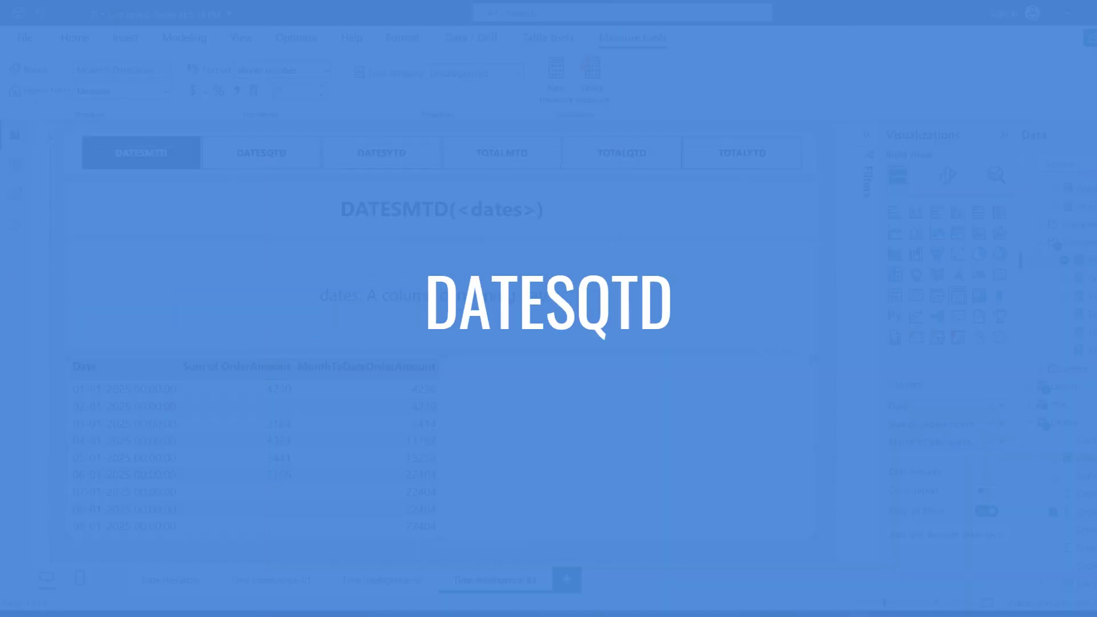
Switch the function slicer to DATESQTD and add the QuarterToDateSales measure to the date table
{"action": "left_click", "coordinate": [244, 159]}
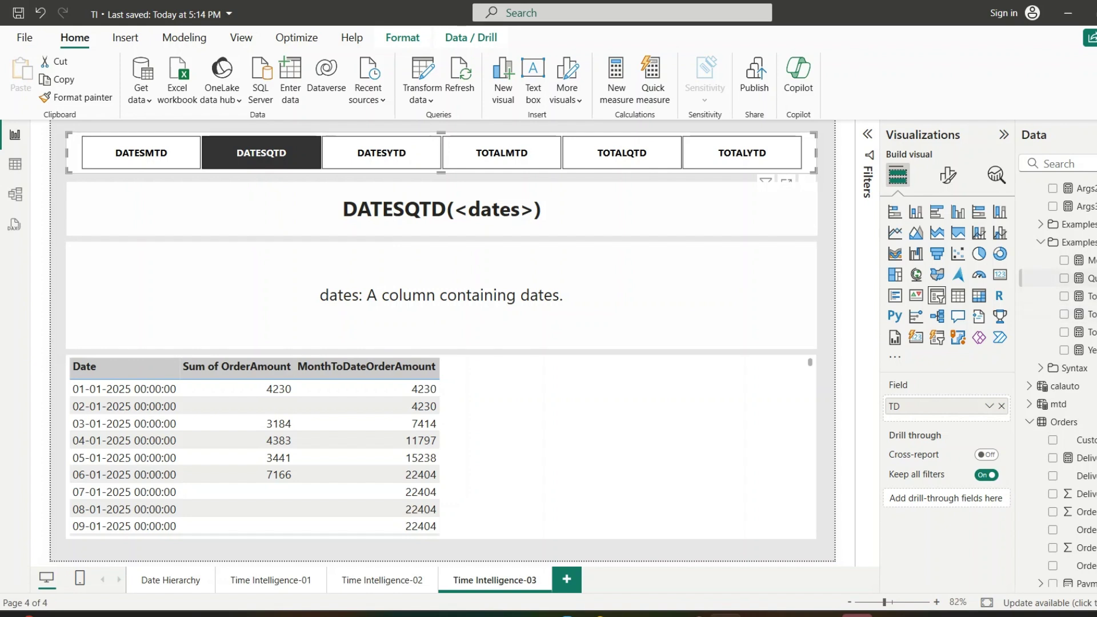
{"action": "left_click", "coordinate": [1084, 278]}
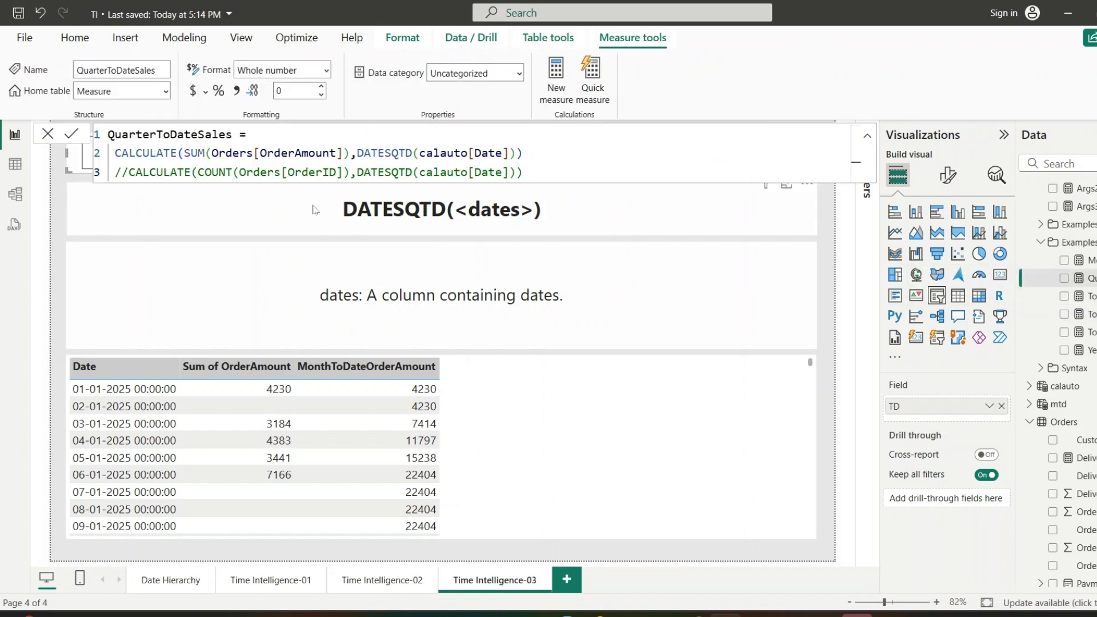
{"action": "double_click", "coordinate": [394, 159]}
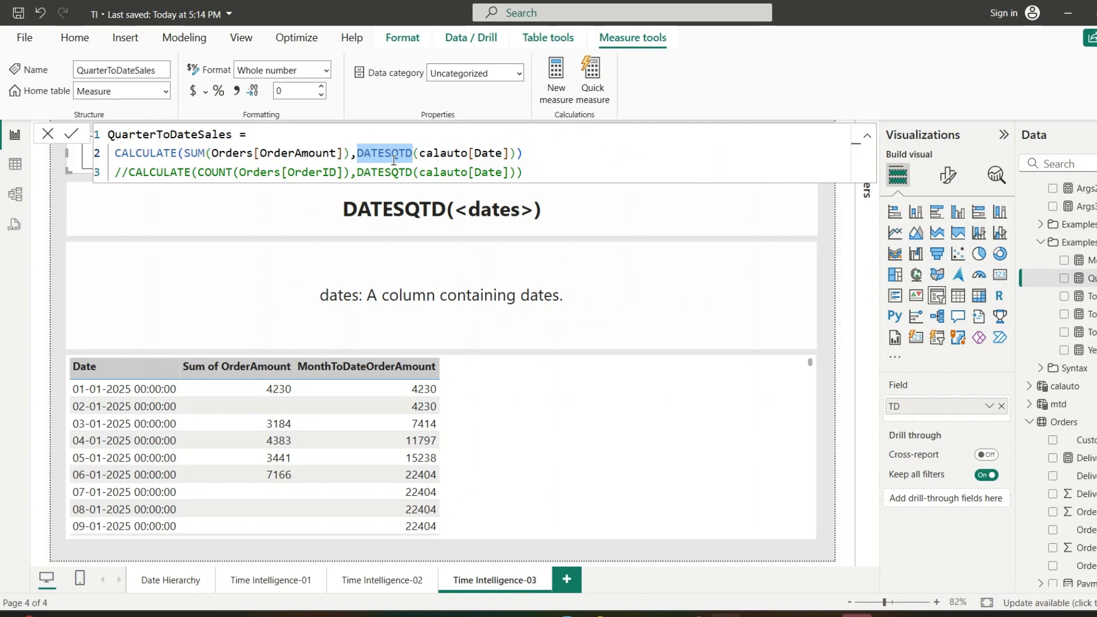
{"action": "left_click", "coordinate": [580, 418]}
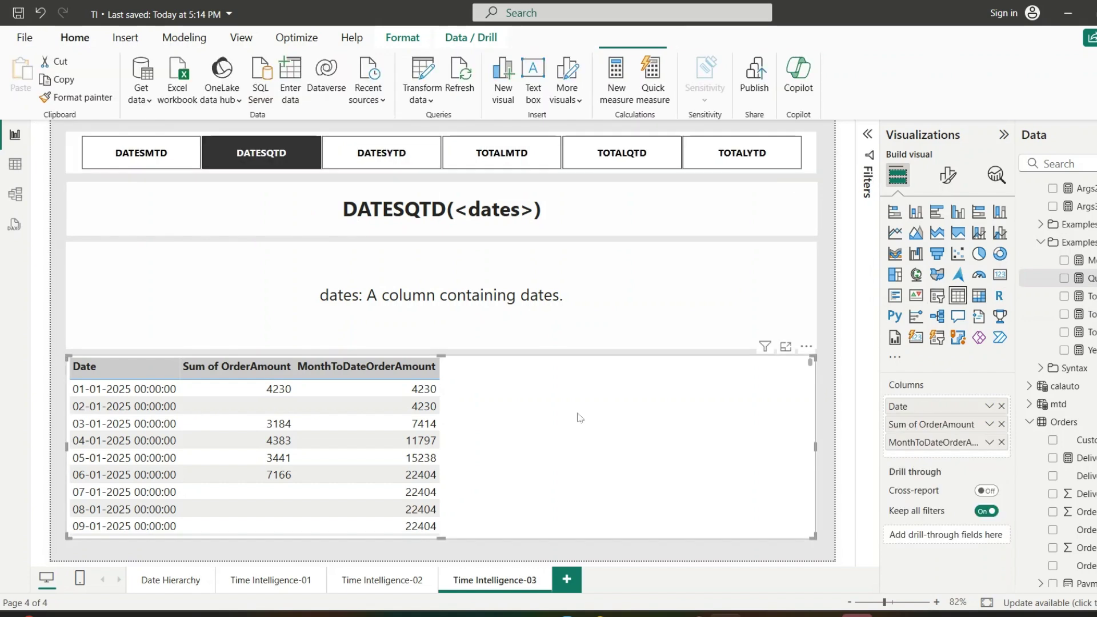
{"action": "left_click", "coordinate": [1064, 279]}
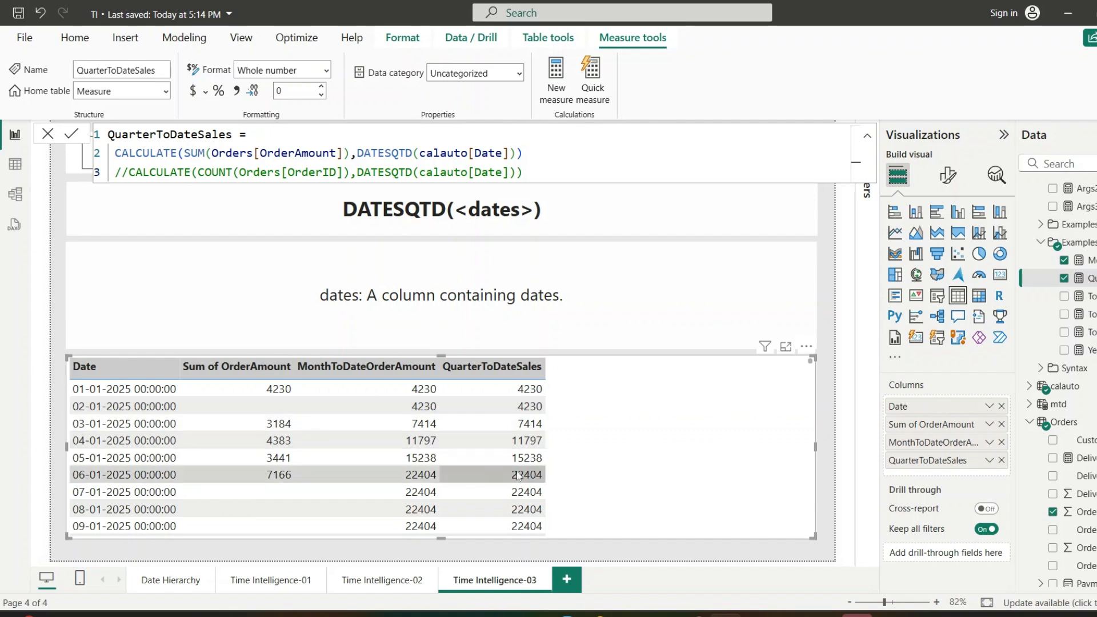
Compare QuarterToDateSales with MonthToDateOrderAmount in the table from January 2025 to the start of April 2025
{"action": "scroll", "coordinate": [519, 476], "scroll_direction": "down", "scroll_amount": 4}
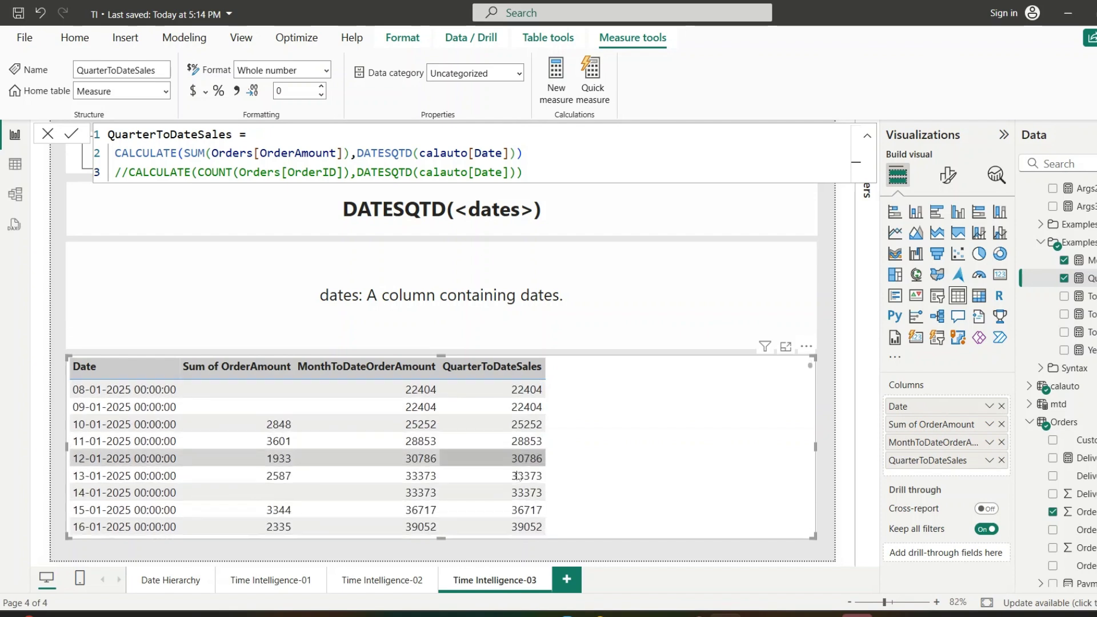
{"action": "scroll", "coordinate": [518, 476], "scroll_direction": "down", "scroll_amount": 4}
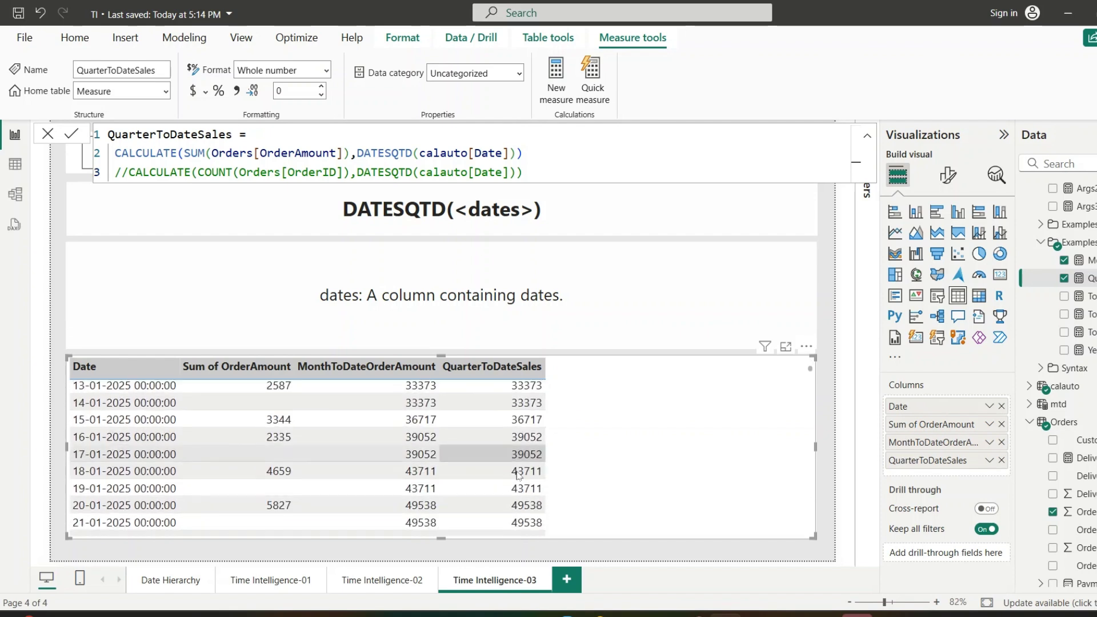
{"action": "scroll", "coordinate": [519, 476], "scroll_direction": "down", "scroll_amount": 5}
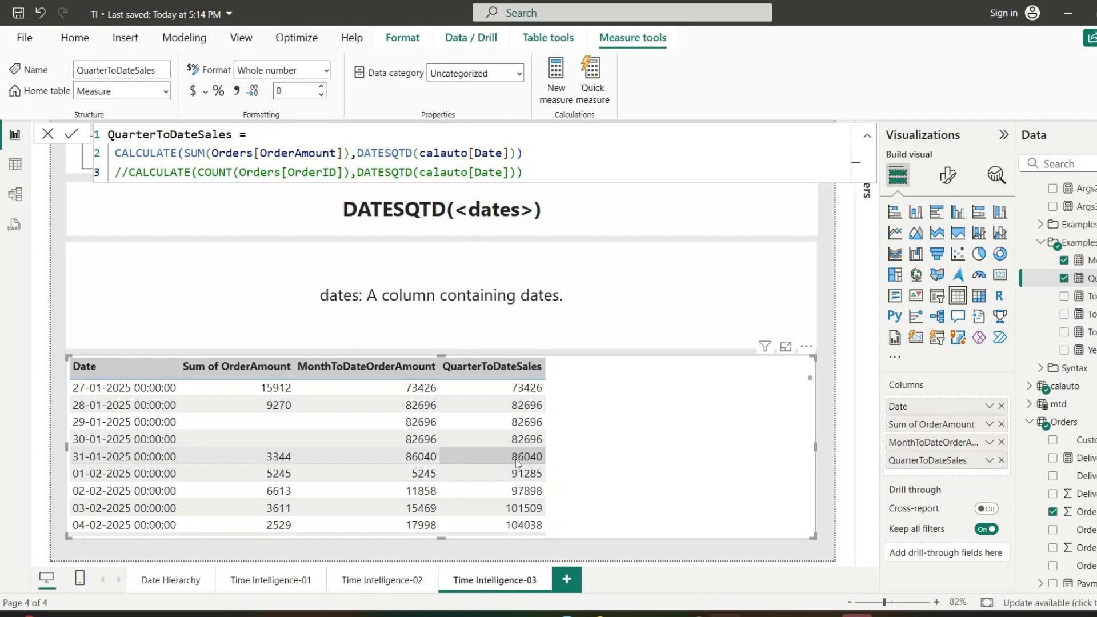
{"action": "scroll", "coordinate": [517, 463], "scroll_direction": "down", "scroll_amount": 4}
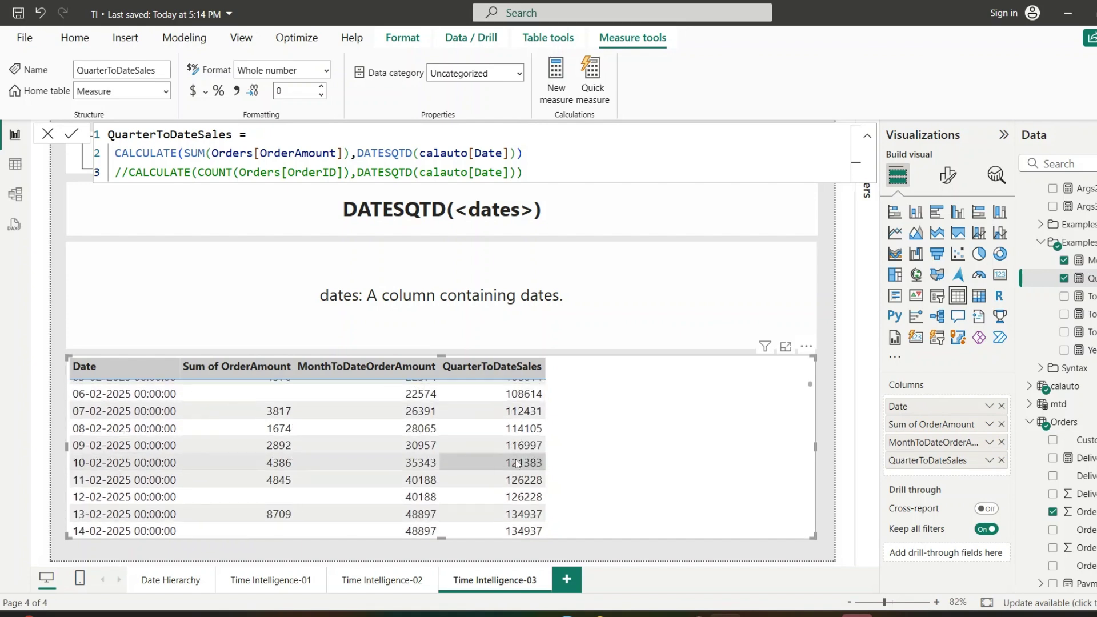
{"action": "scroll", "coordinate": [517, 463], "scroll_direction": "down", "scroll_amount": 1}
{"action": "scroll", "coordinate": [518, 463], "scroll_direction": "down", "scroll_amount": 3}
{"action": "scroll", "coordinate": [517, 463], "scroll_direction": "down", "scroll_amount": 12}
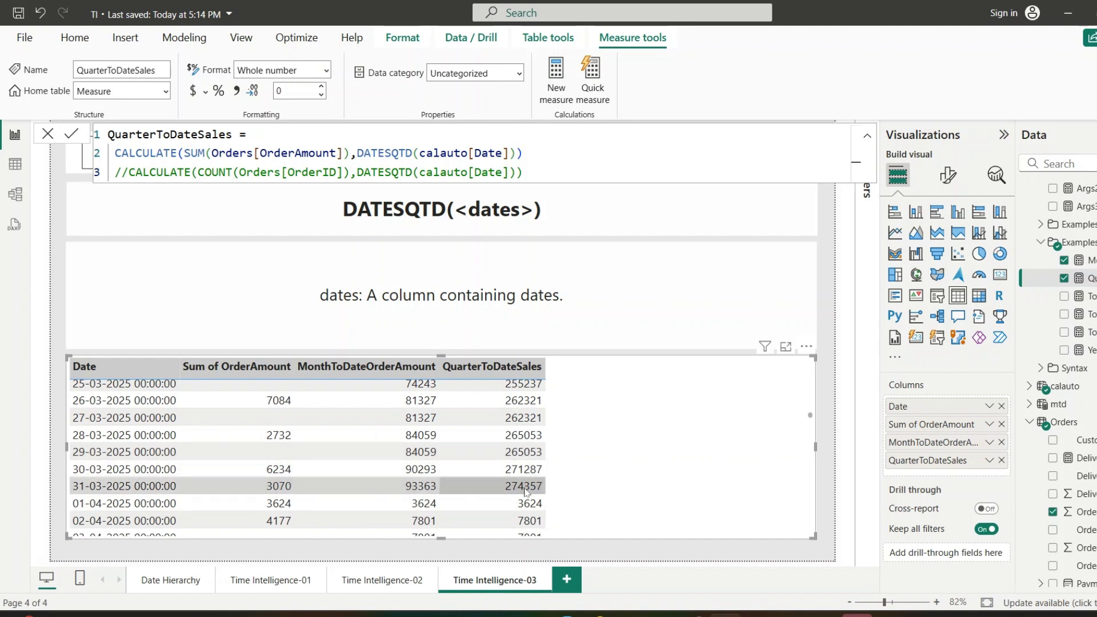
{"action": "scroll", "coordinate": [525, 490], "scroll_direction": "down", "scroll_amount": 2}
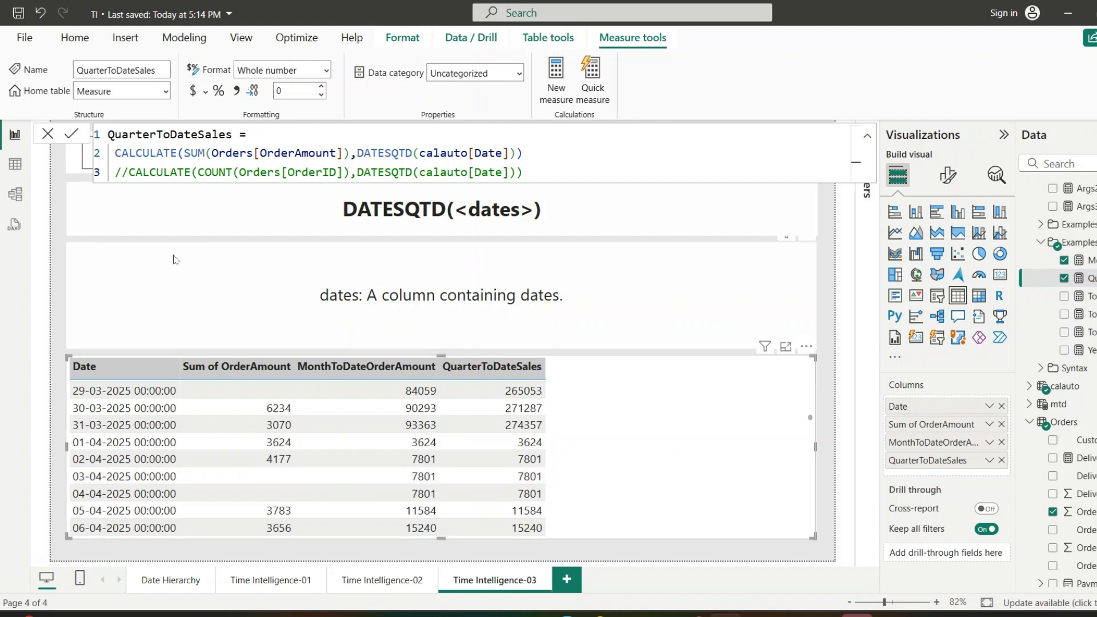
Comment out the SUM line of QuarterToDateSales, activate the COUNT(Orders[OrderID]) line, and commit the measure
{"action": "left_click", "coordinate": [118, 151]}
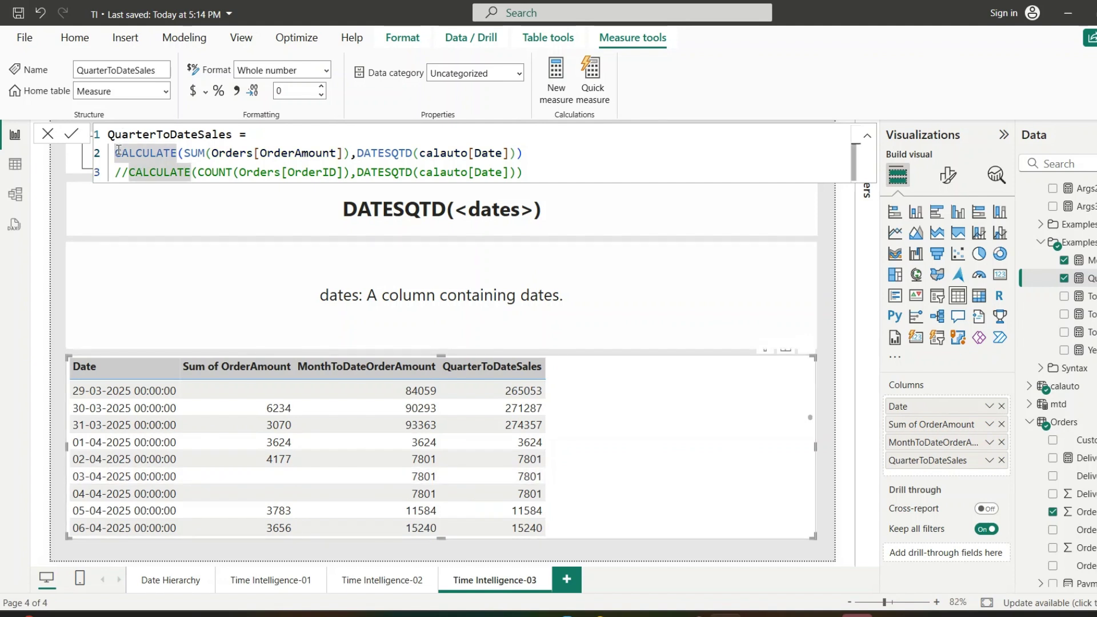
{"action": "key", "text": "ctrl+slash"}
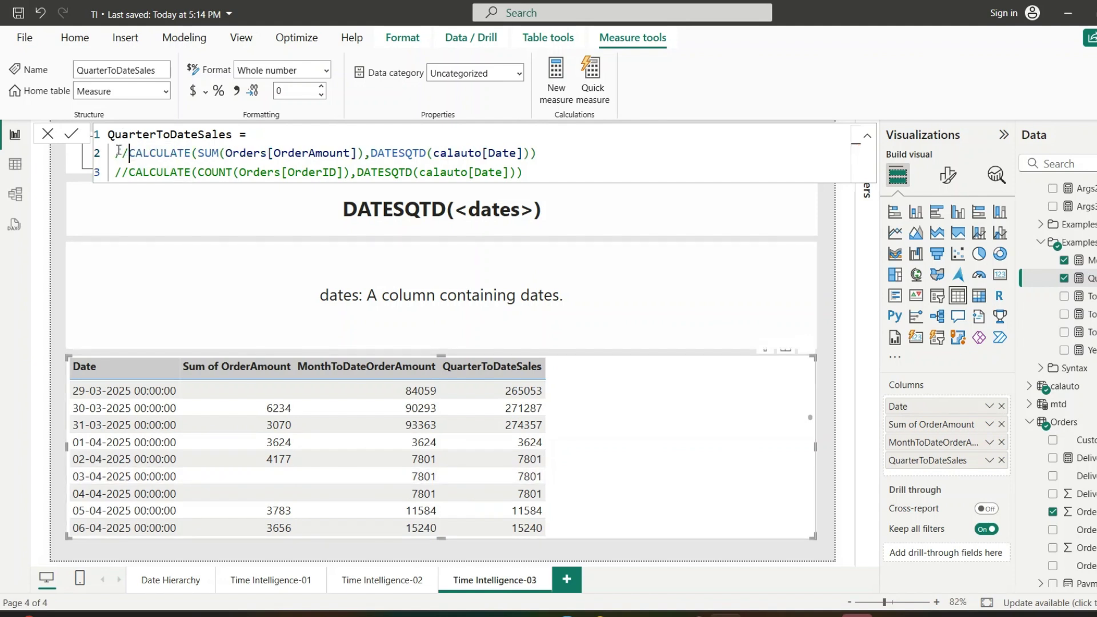
{"action": "key", "text": "Down"}
{"action": "key", "text": "ctrl+slash"}
{"action": "key", "text": "Return"}
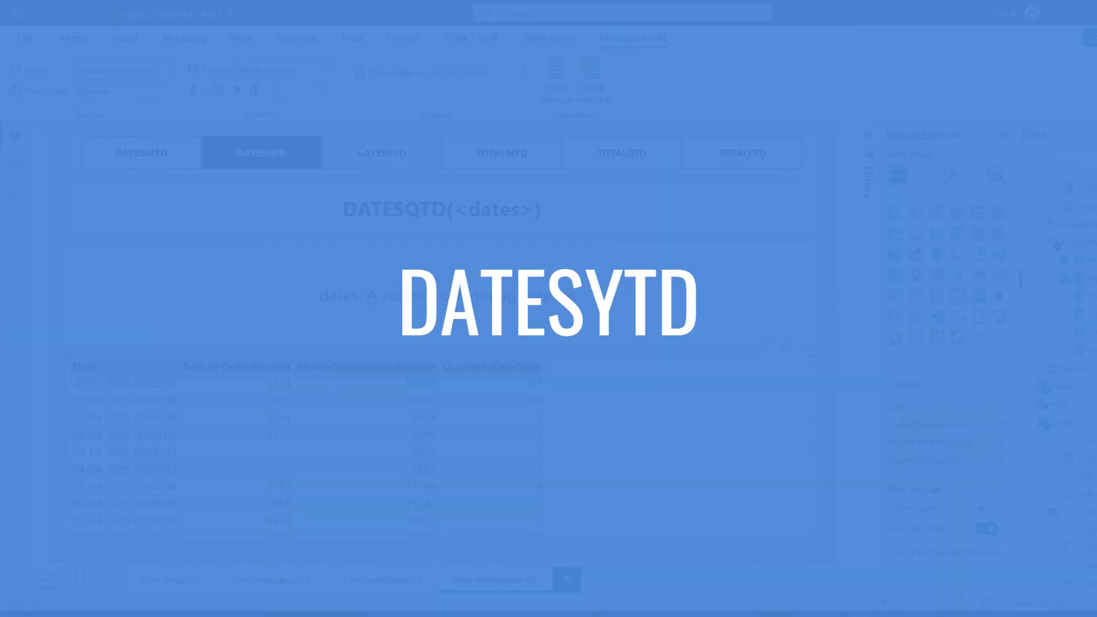
Switch the function slicer to DATESYTD and add the YearToDateSales measure to the date table
{"action": "left_click", "coordinate": [362, 147]}
{"action": "left_click", "coordinate": [362, 147], "text": "ctrl"}
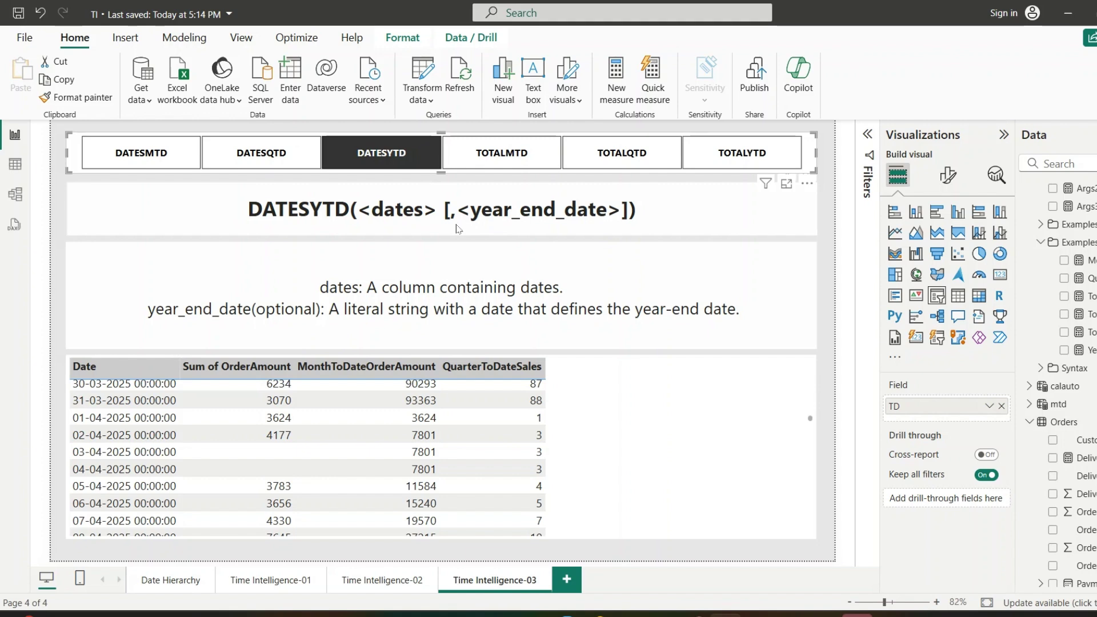
{"action": "left_click", "coordinate": [1088, 350]}
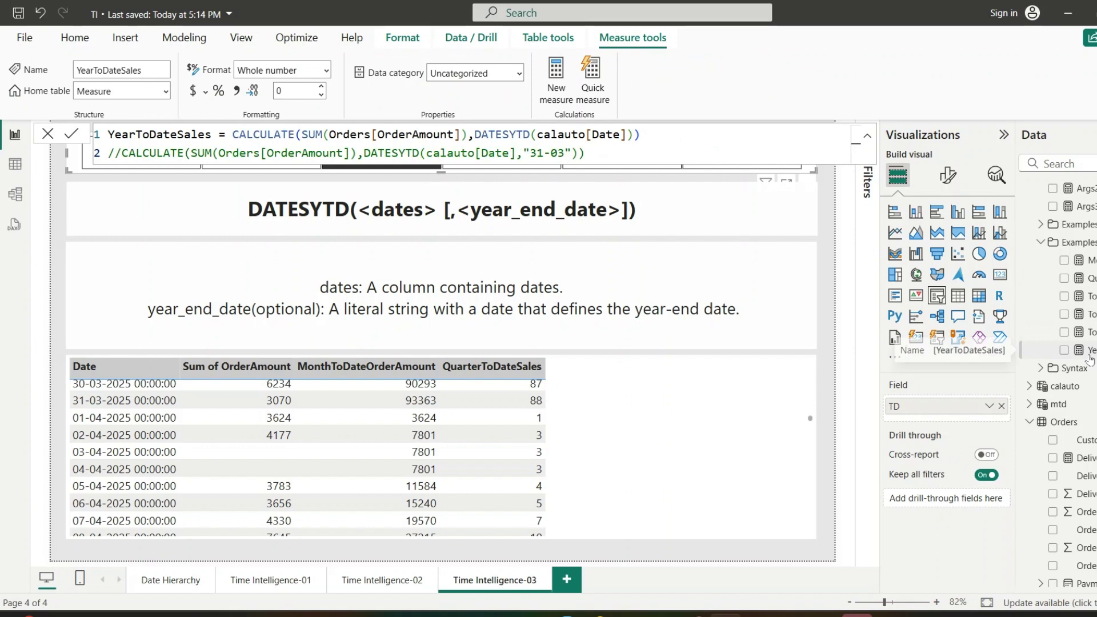
{"action": "left_click_drag", "start_coordinate": [324, 133], "coordinate": [533, 133]}
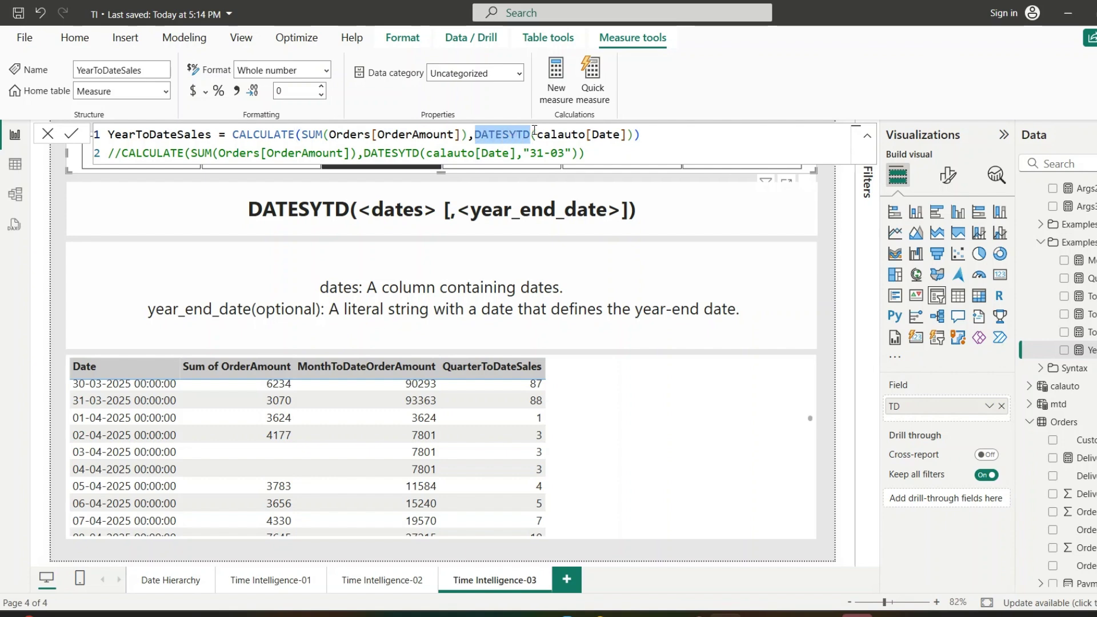
{"action": "left_click", "coordinate": [535, 133]}
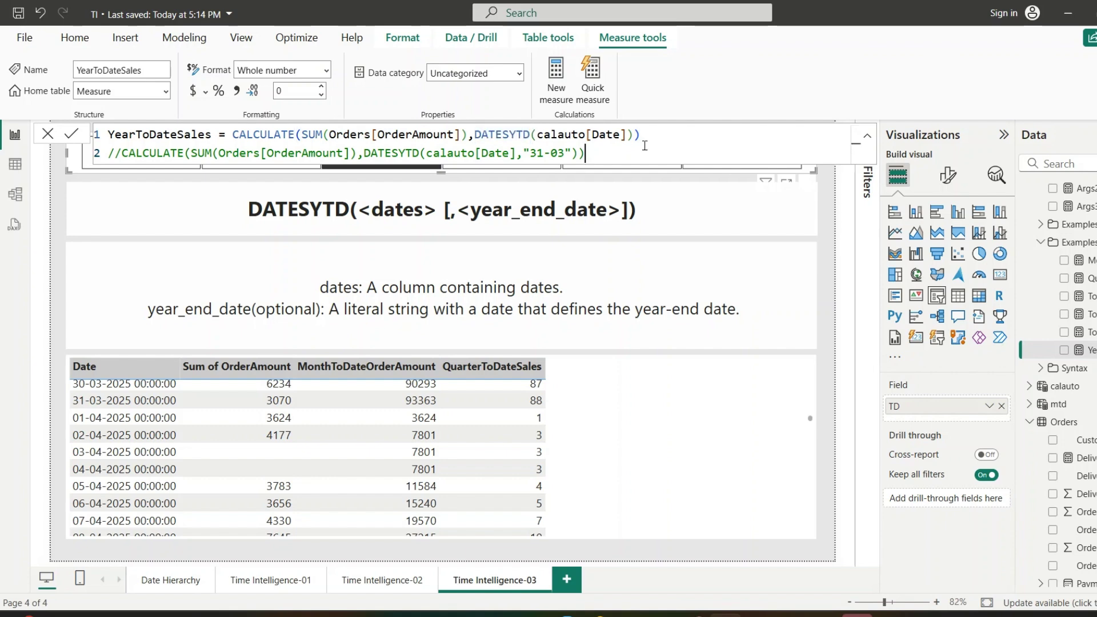
{"action": "left_click", "coordinate": [660, 382]}
{"action": "left_click", "coordinate": [1065, 349]}
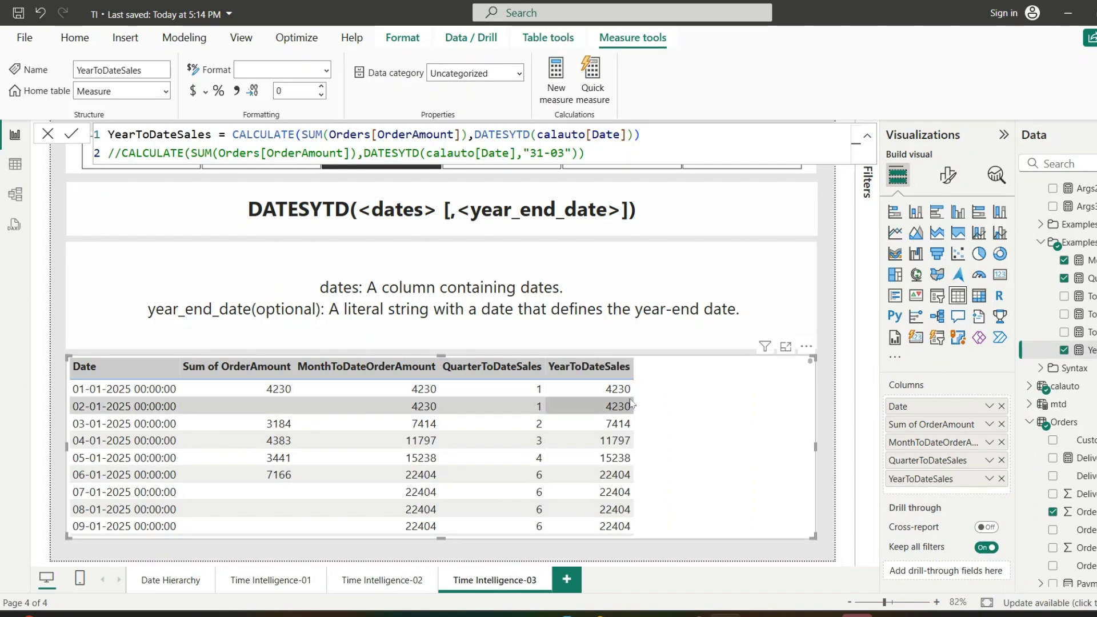
Check the YearToDateSales values in the table through 31-12-2025
{"action": "scroll", "coordinate": [617, 446], "scroll_direction": "down", "scroll_amount": 10}
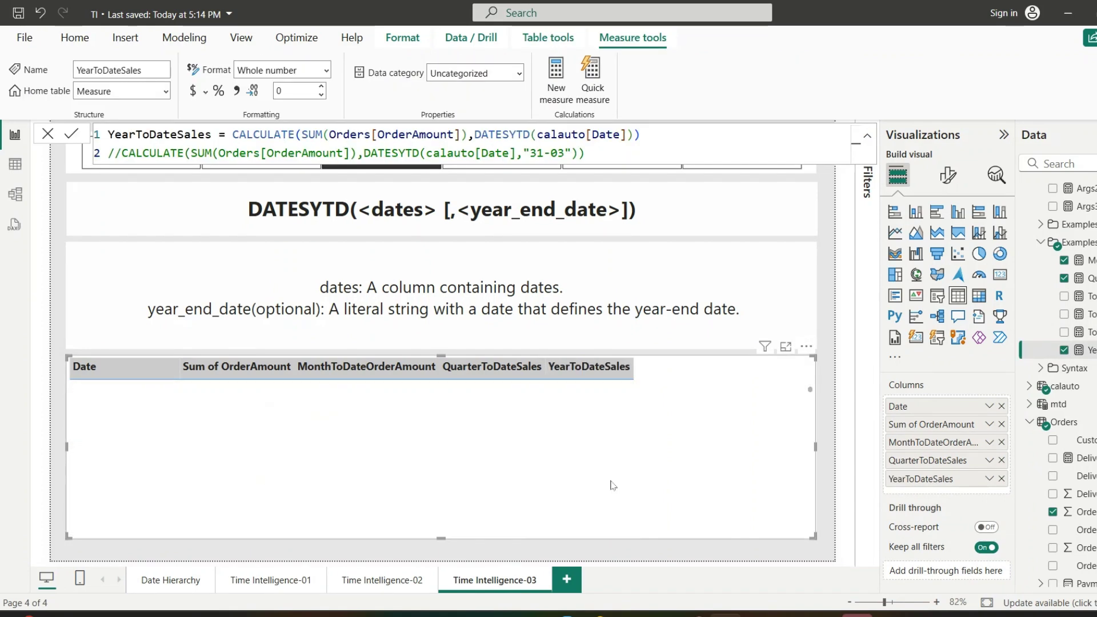
{"action": "scroll", "coordinate": [614, 485], "scroll_direction": "down", "scroll_amount": 10}
{"action": "scroll", "coordinate": [611, 485], "scroll_direction": "down", "scroll_amount": 10}
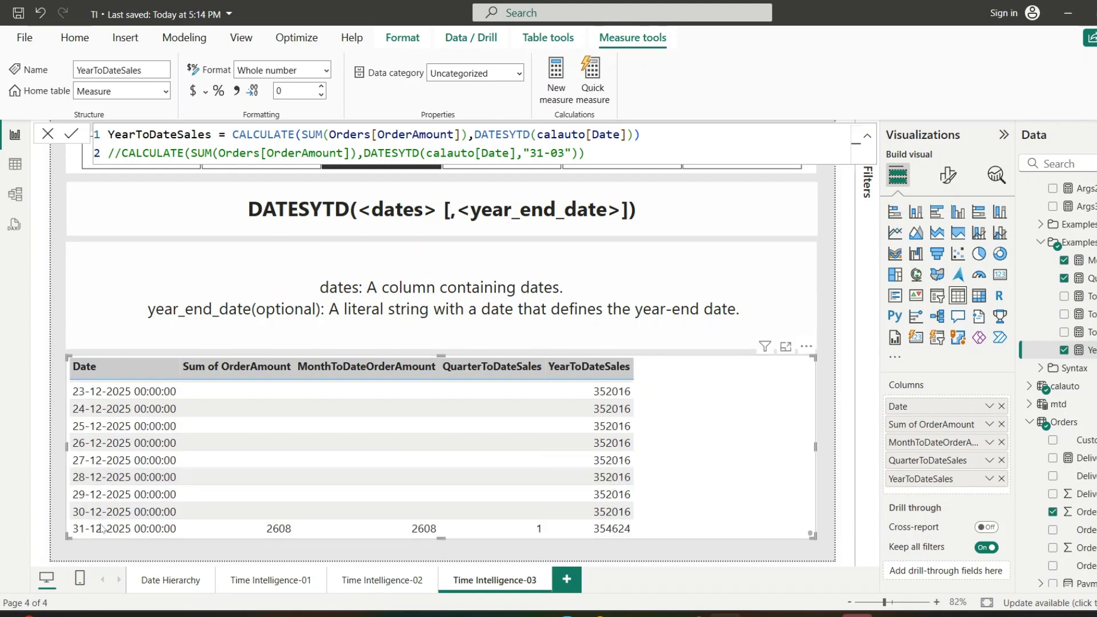
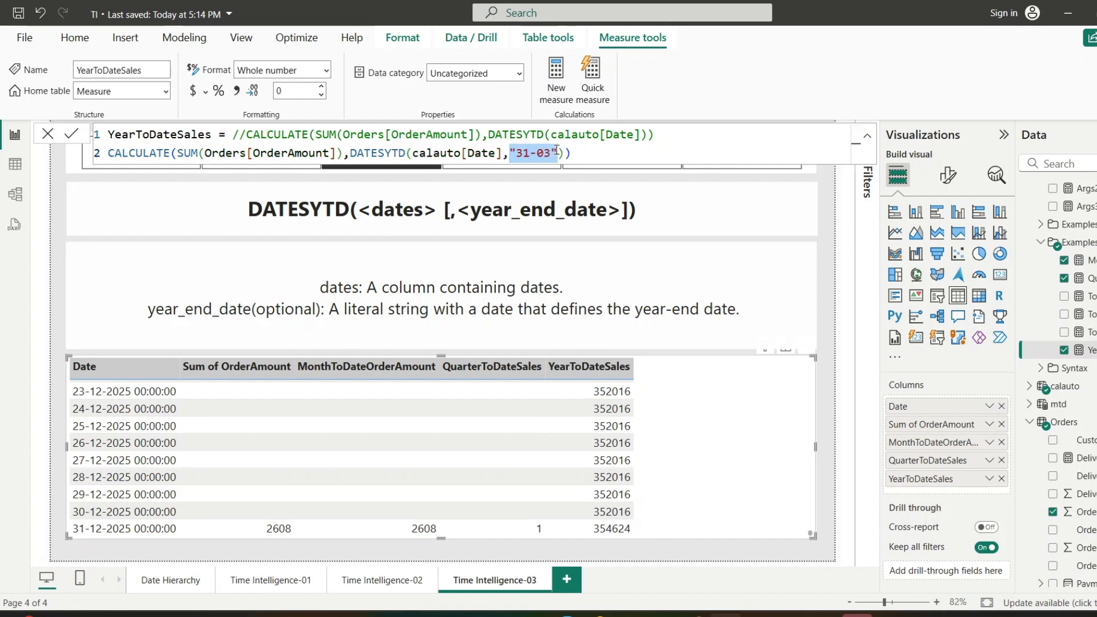
Apply the YearToDateSales formula with the "31-03" year-end date in DATESYTD and check the table rows around 31-03-2025
{"action": "left_click", "coordinate": [591, 151]}
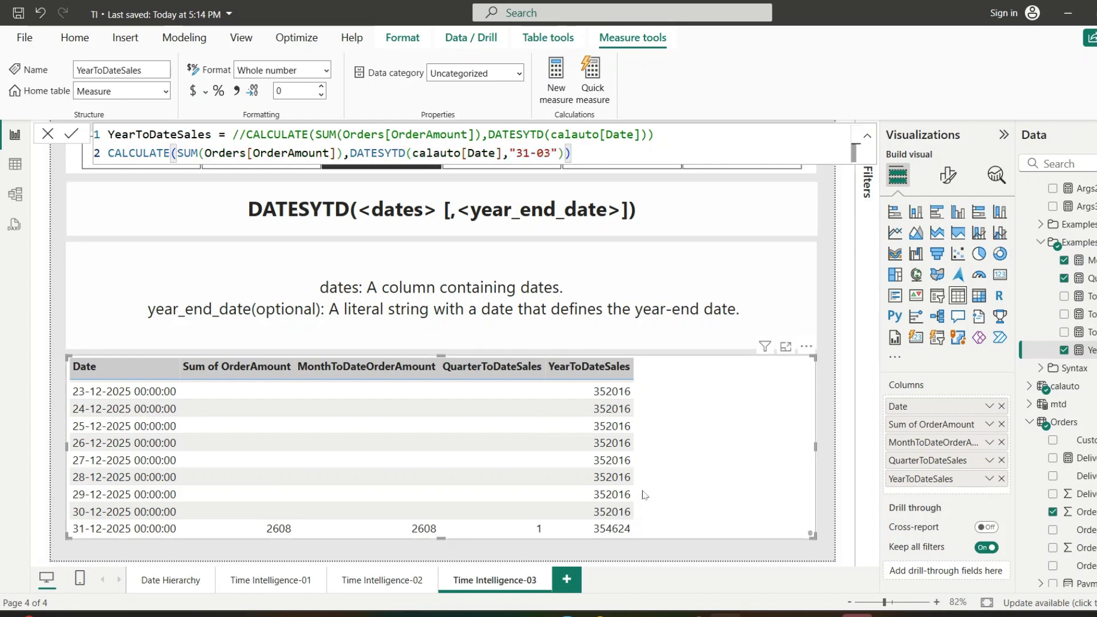
{"action": "key", "text": "Return"}
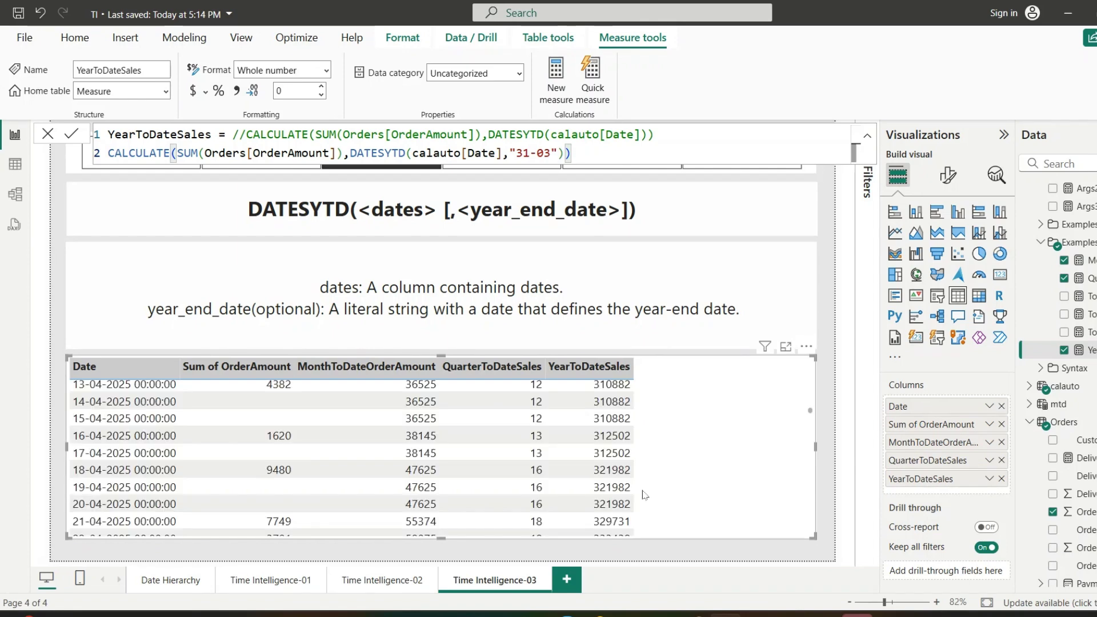
{"action": "scroll", "coordinate": [644, 495], "scroll_direction": "up", "scroll_amount": 8}
{"action": "scroll", "coordinate": [644, 495], "scroll_direction": "down", "scroll_amount": 2}
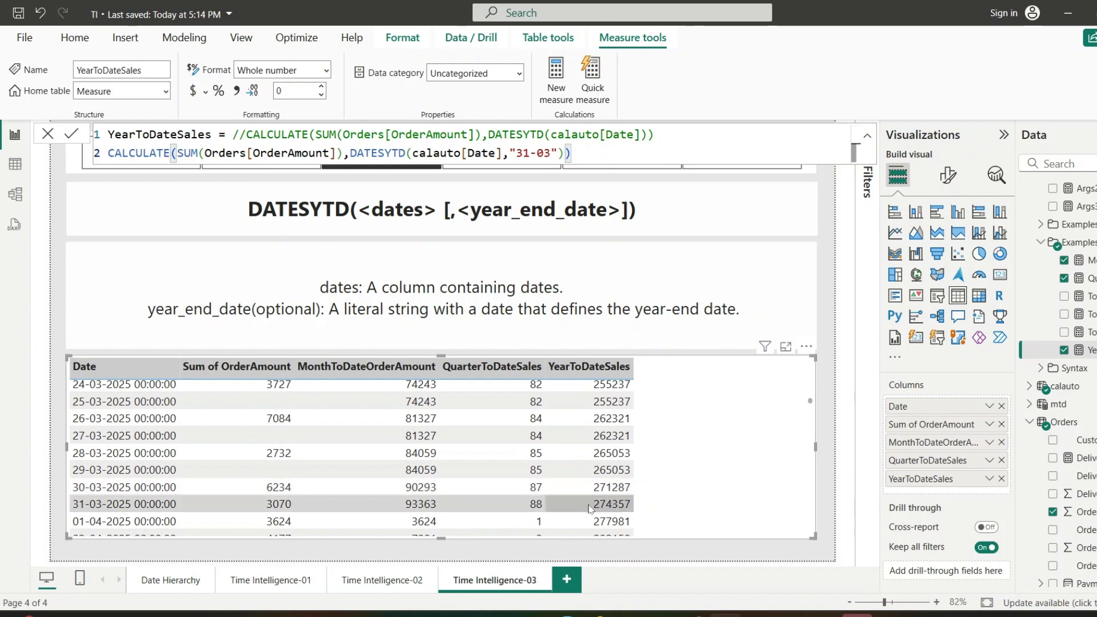
{"action": "scroll", "coordinate": [606, 515], "scroll_direction": "down", "scroll_amount": 2}
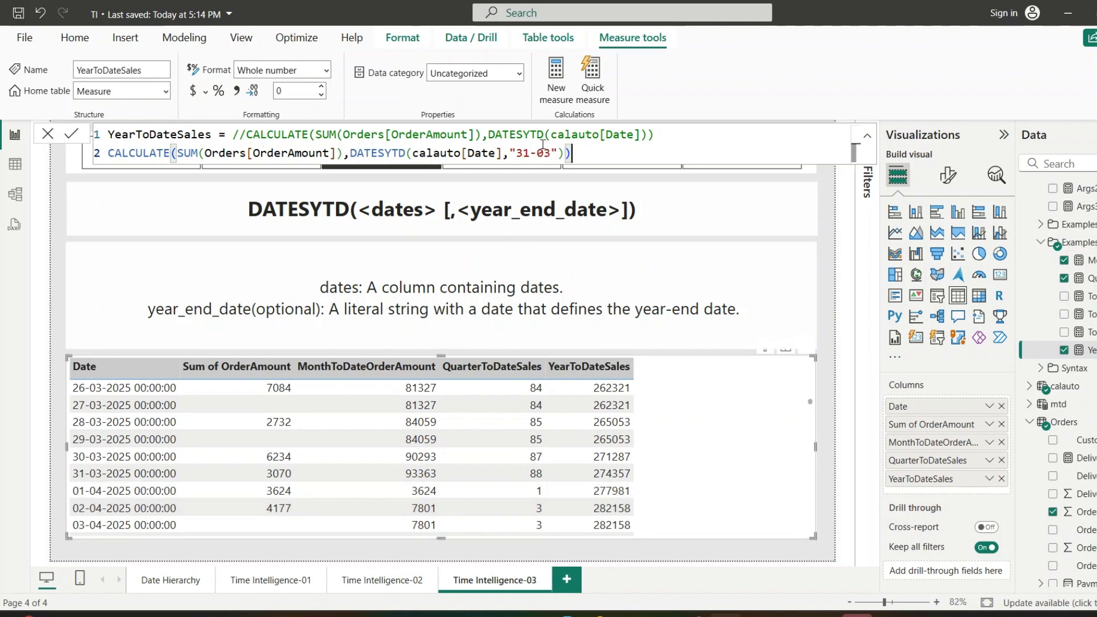
{"action": "left_click_drag", "start_coordinate": [571, 154], "coordinate": [143, 153]}
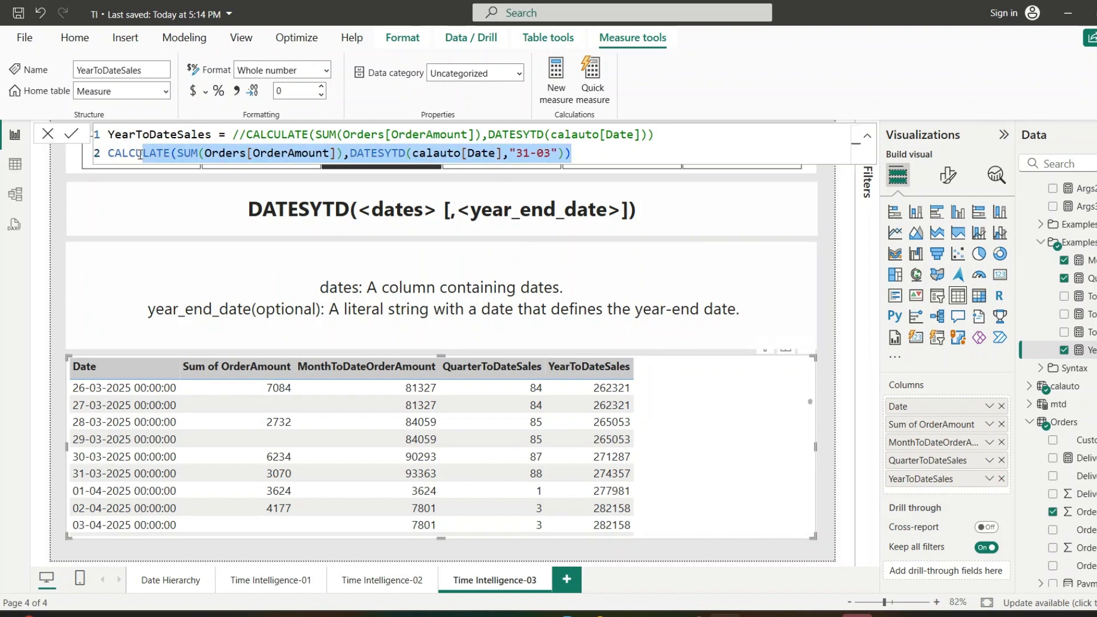
Commit the YearToDateSales measure with the "31-03" year-end date, check the table rows from 26-03-2025 to 11-04-2025, and close the formula
{"action": "left_click", "coordinate": [587, 157]}
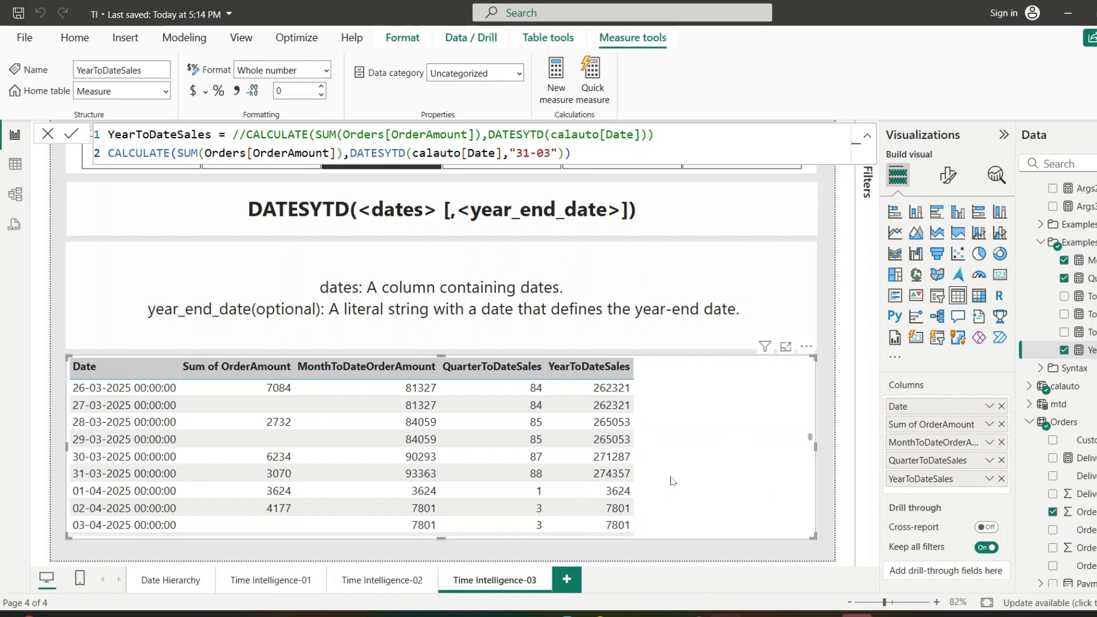
{"action": "scroll", "coordinate": [673, 481], "scroll_direction": "down", "scroll_amount": 1}
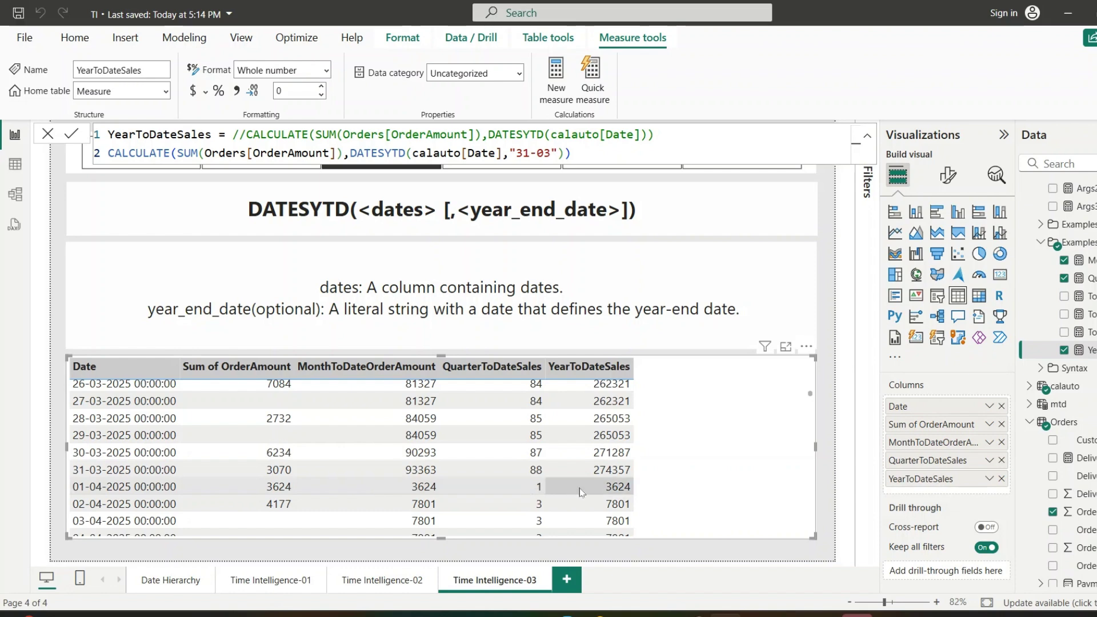
{"action": "scroll", "coordinate": [641, 503], "scroll_direction": "down", "scroll_amount": 4}
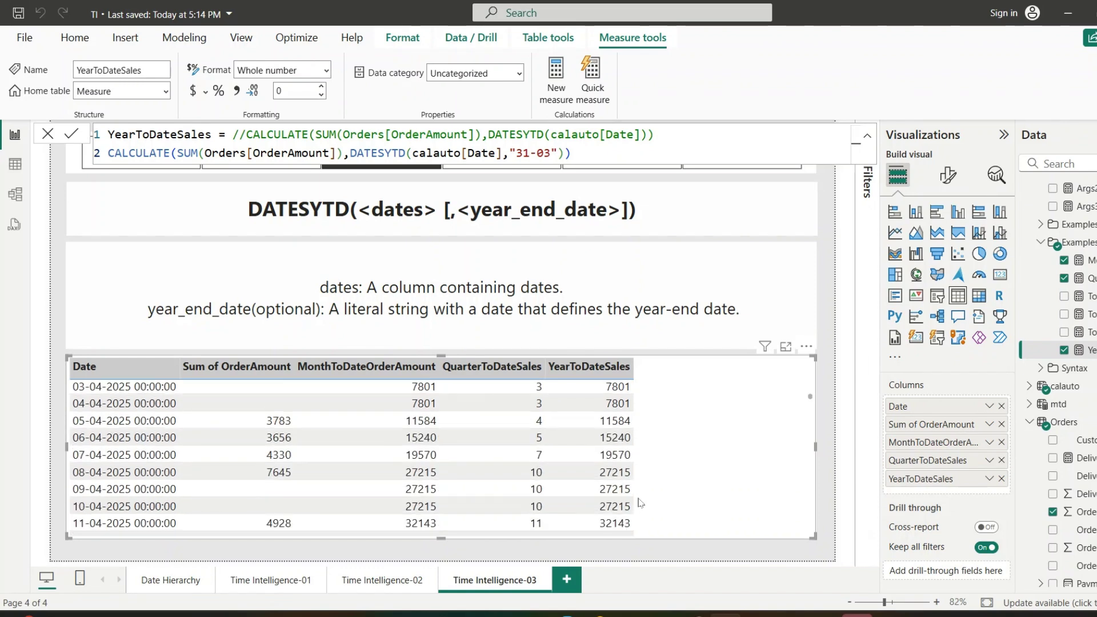
{"action": "scroll", "coordinate": [641, 503], "scroll_direction": "up", "scroll_amount": 4}
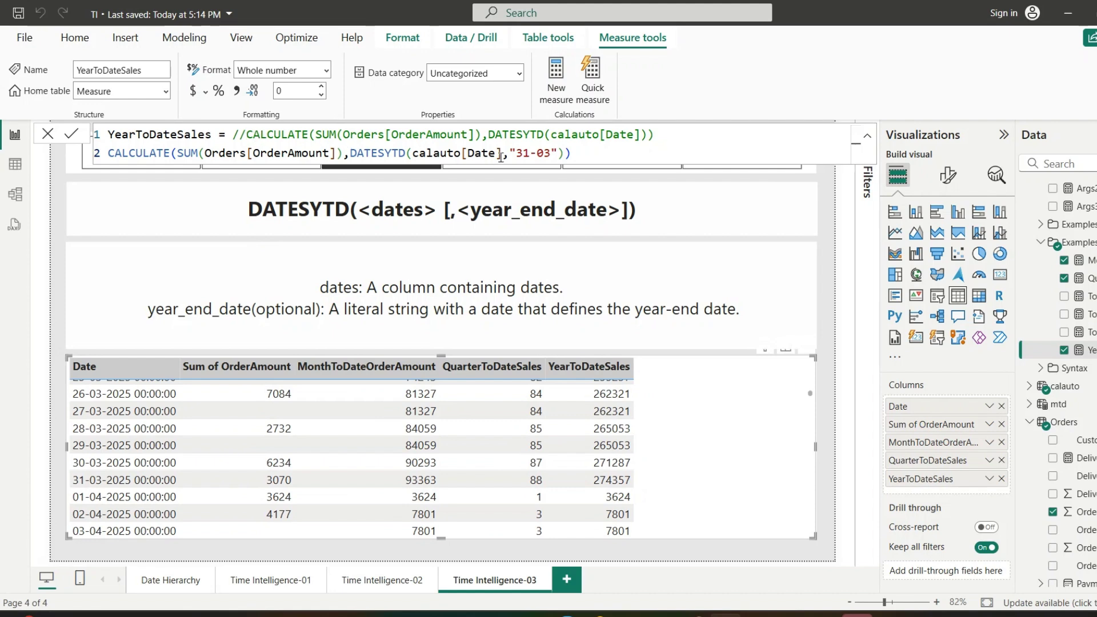
{"action": "left_click_drag", "start_coordinate": [510, 153], "coordinate": [559, 153]}
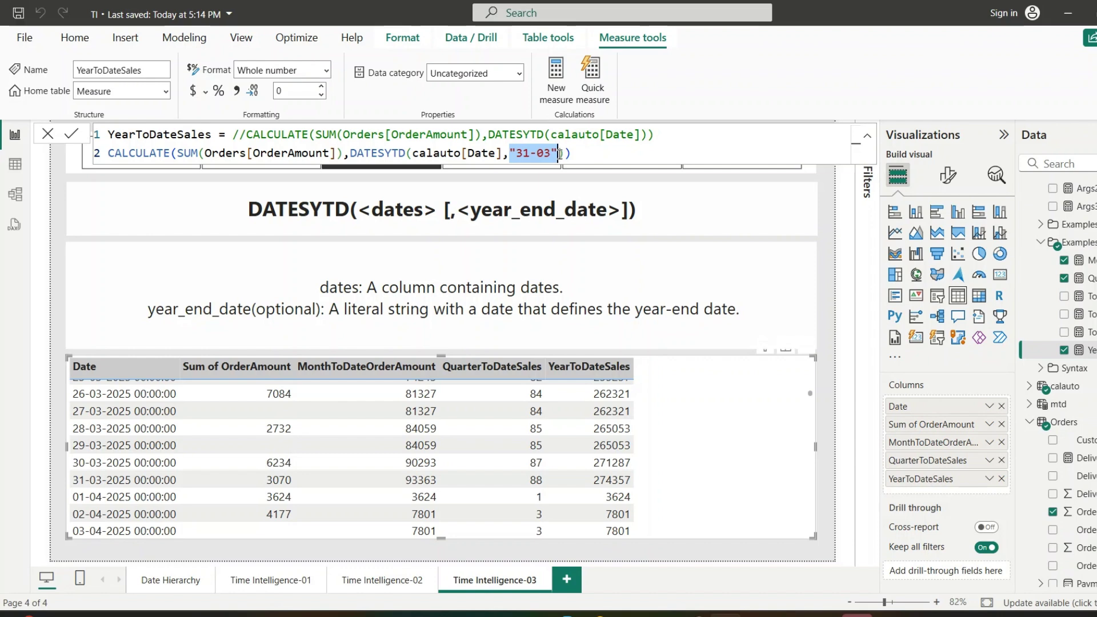
{"action": "left_click", "coordinate": [559, 153]}
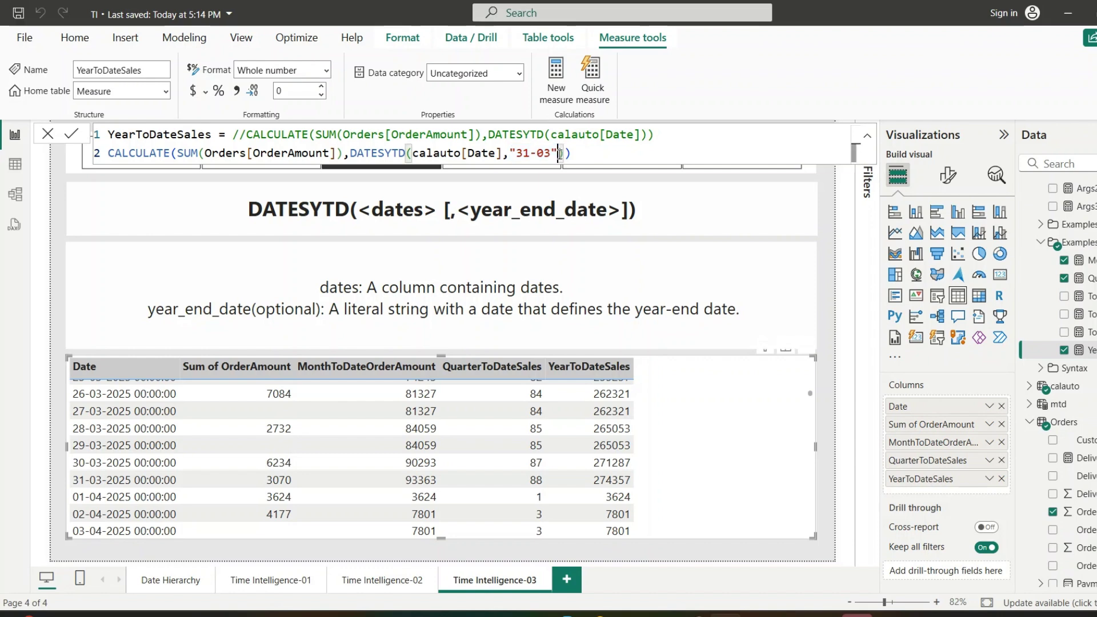
{"action": "left_click", "coordinate": [47, 134]}
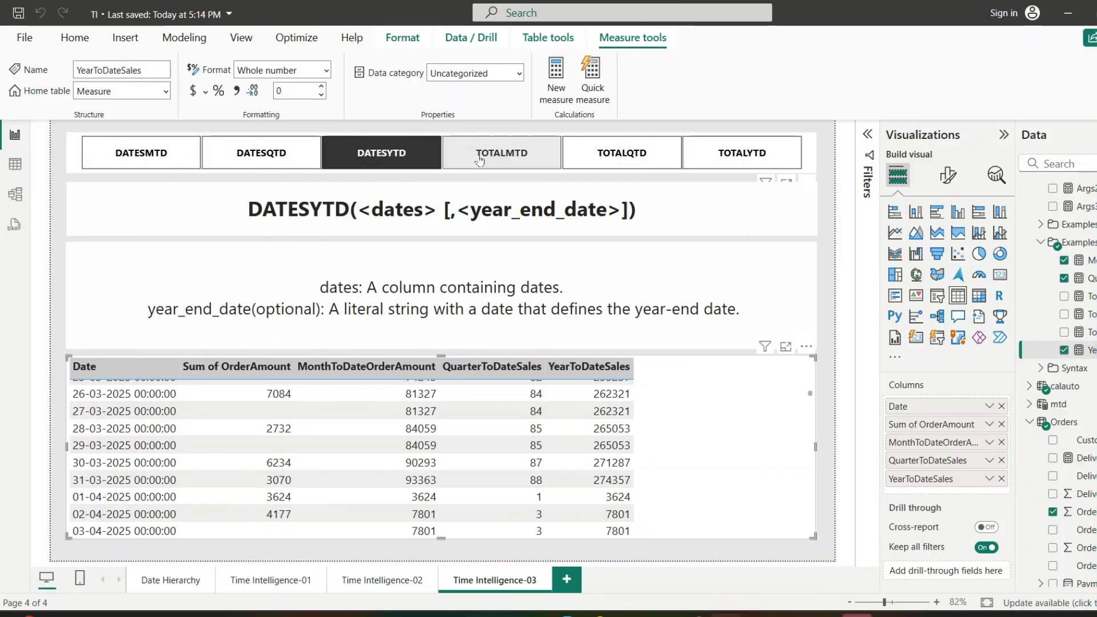
Switch the function slicer to TOTALMTD to show its syntax and argument descriptions
{"action": "left_click", "coordinate": [505, 153]}
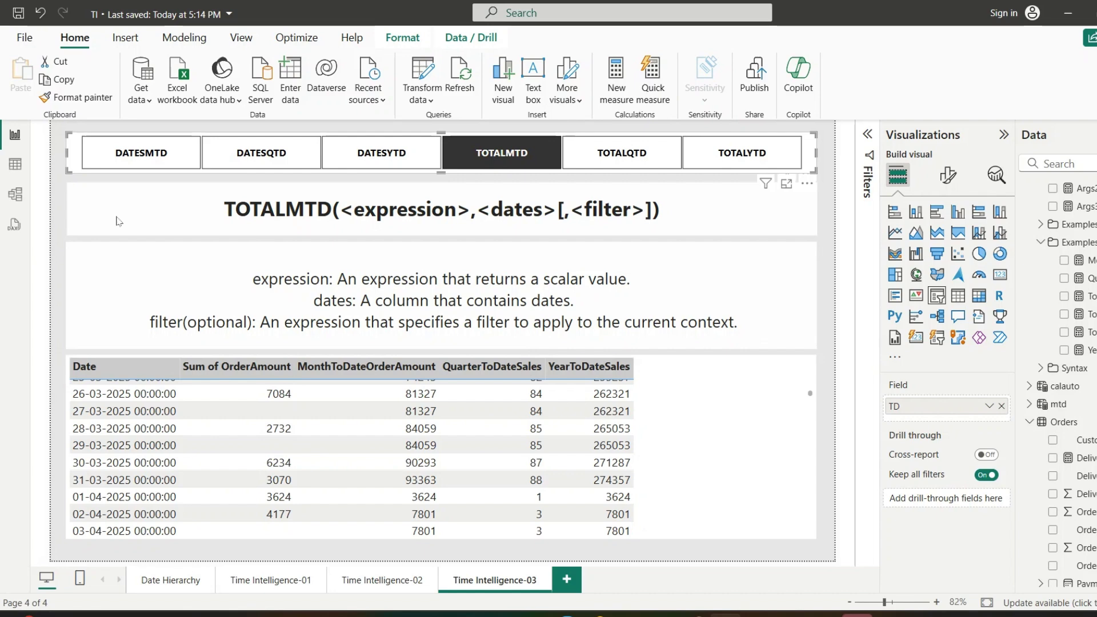
{"action": "left_click", "coordinate": [492, 165]}
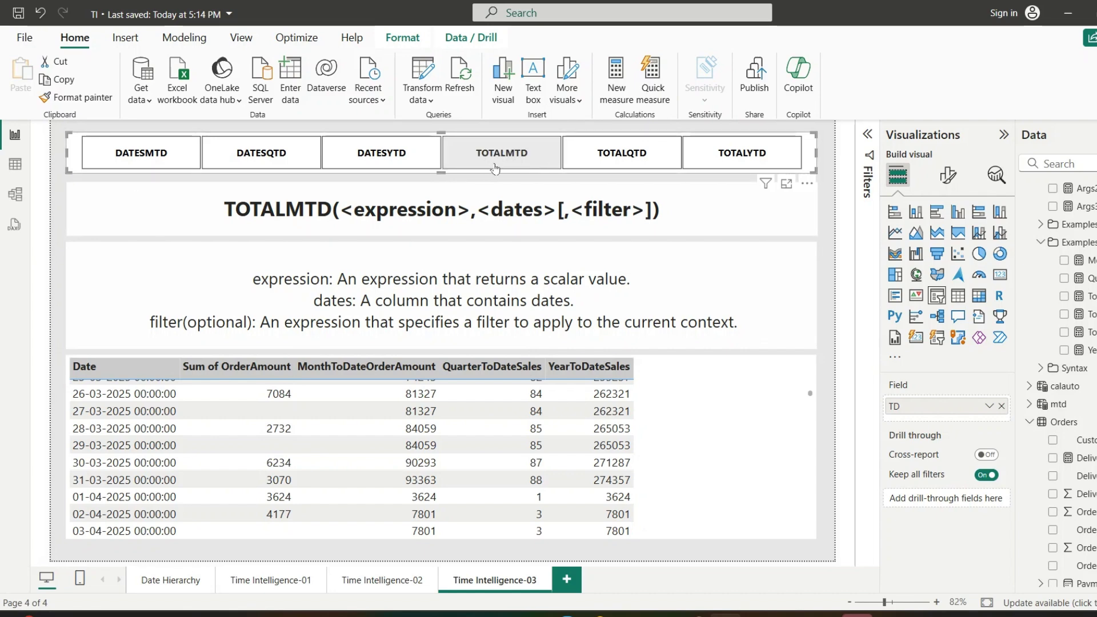
{"action": "left_click", "coordinate": [542, 163]}
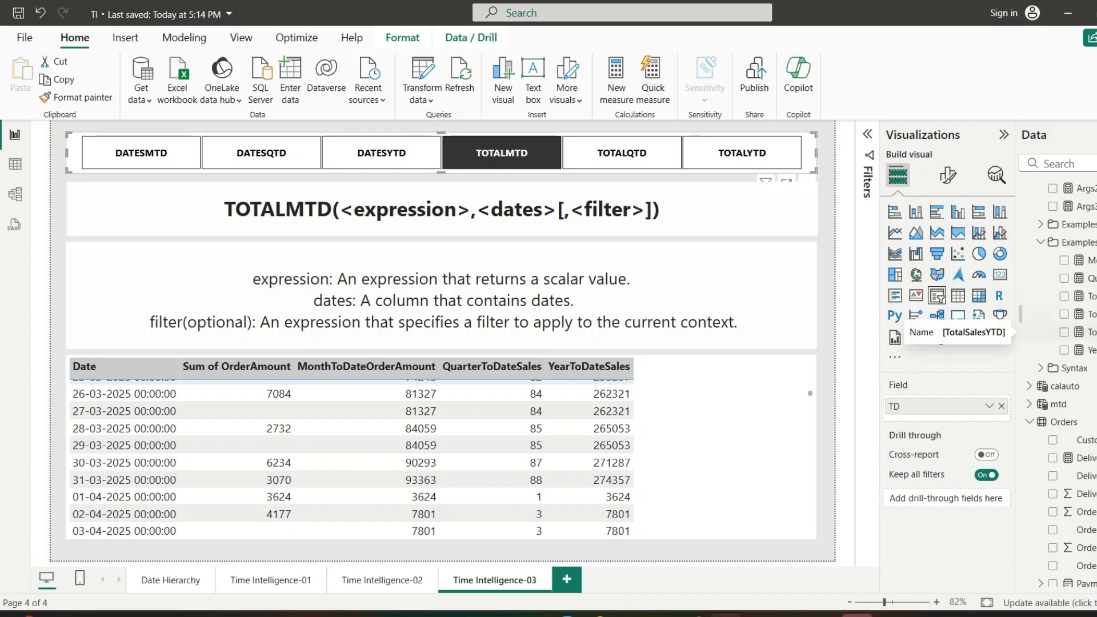
Review the TOTALMTD formula of the TotalSalesMTD measure and add the measure to the date table
{"action": "left_click", "coordinate": [1086, 296]}
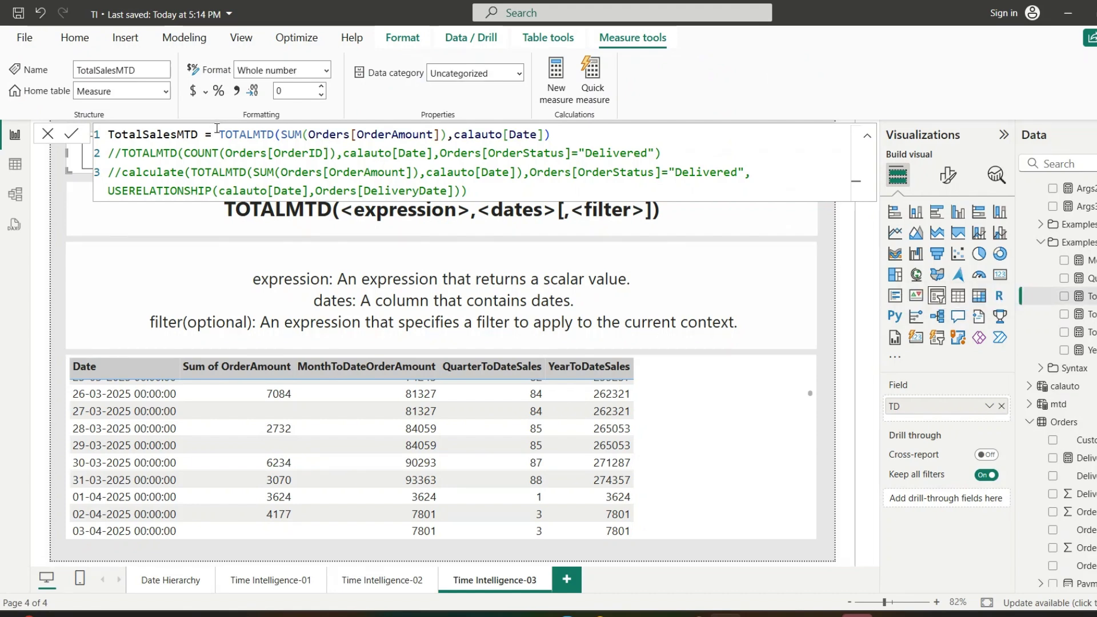
{"action": "left_click_drag", "start_coordinate": [217, 132], "coordinate": [497, 143]}
{"action": "double_click", "coordinate": [494, 140]}
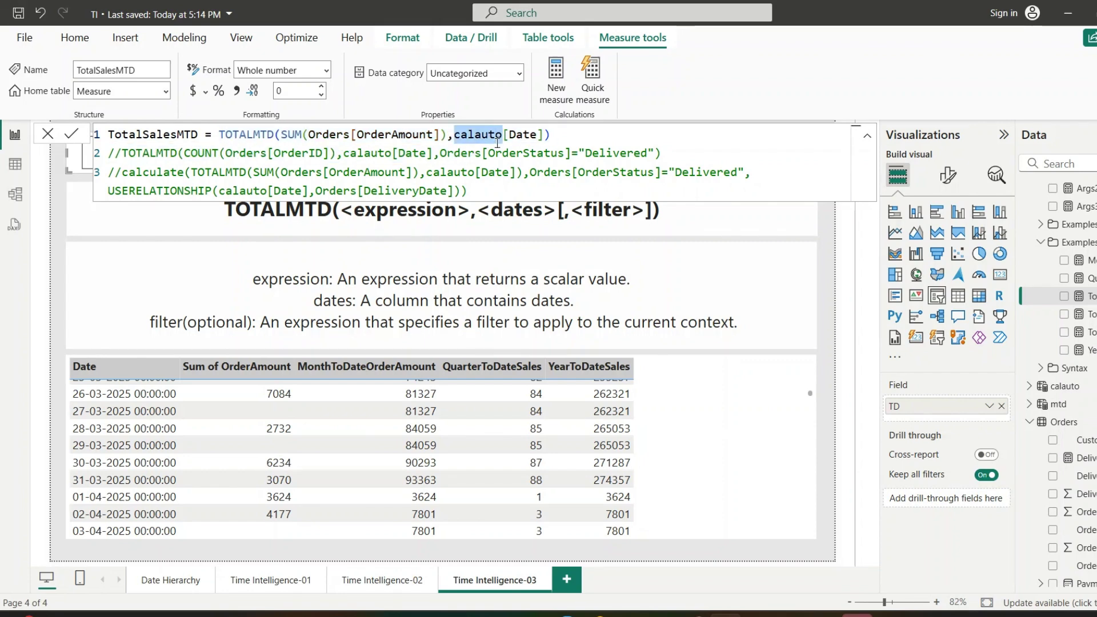
{"action": "left_click", "coordinate": [565, 153]}
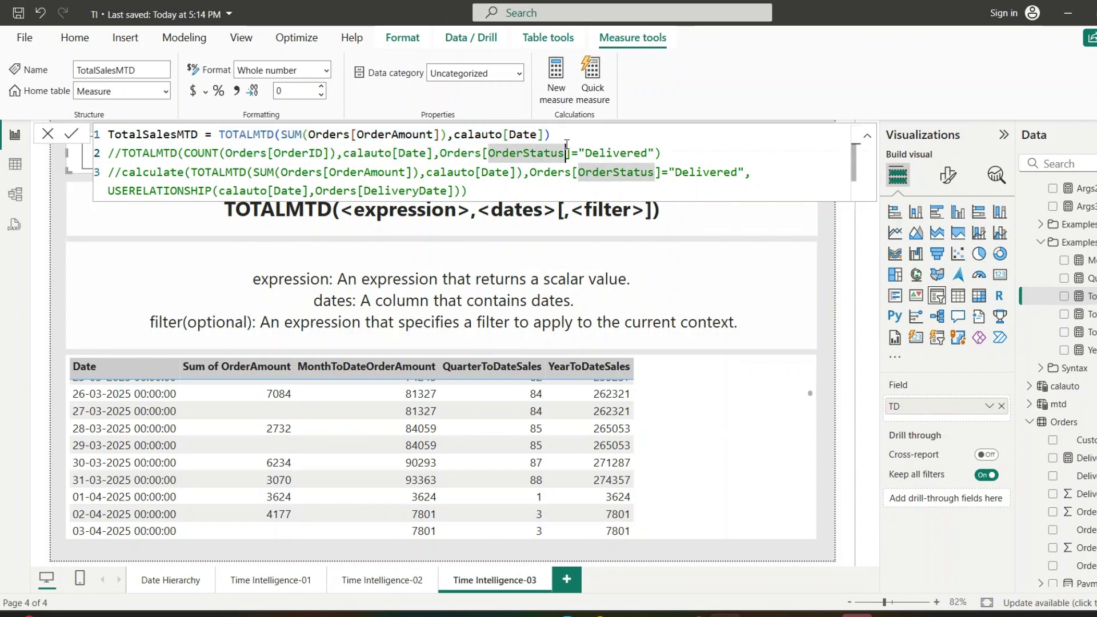
{"action": "left_click", "coordinate": [652, 416]}
{"action": "left_click", "coordinate": [1064, 297]}
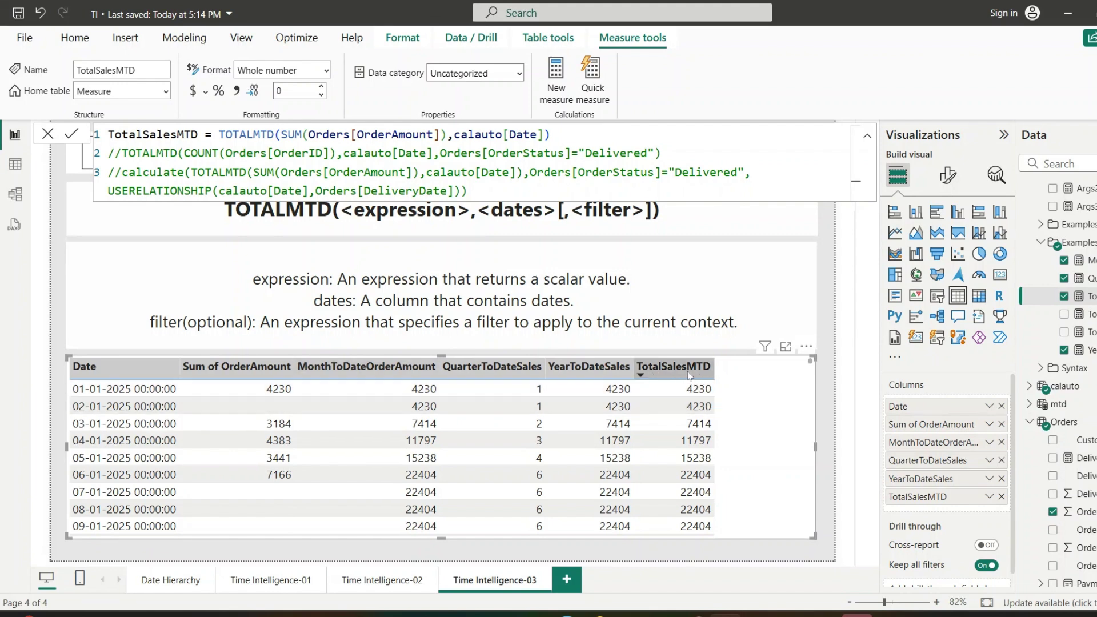
Comment out the SUM line of TotalSalesMTD, activate the COUNT(Orders[OrderID]) line filtered to "Delivered", and commit the measure
{"action": "left_click", "coordinate": [277, 134]}
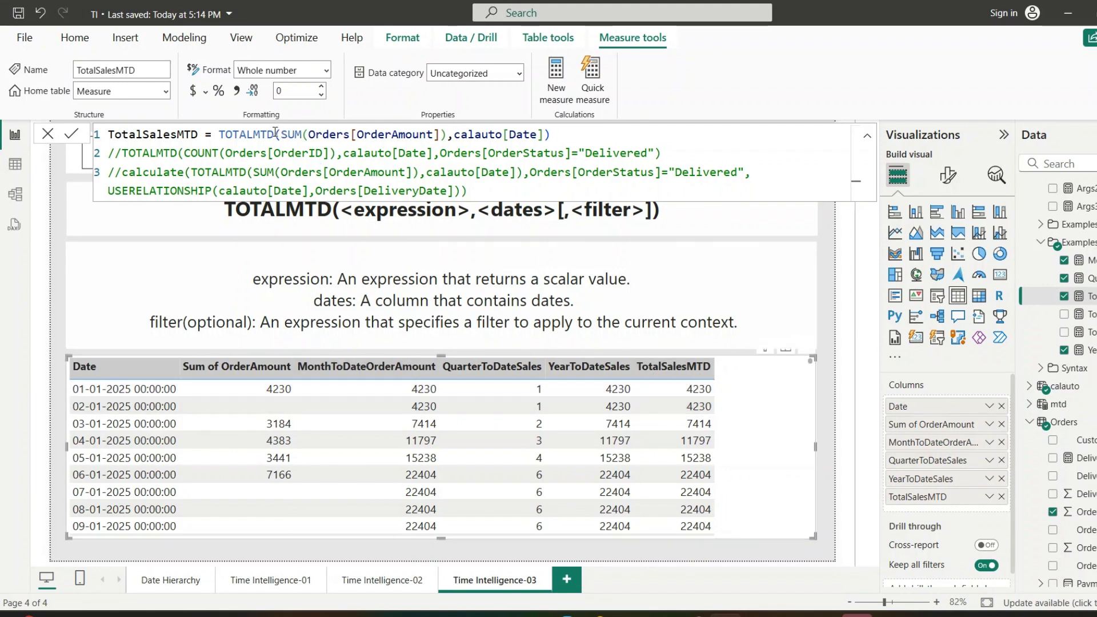
{"action": "double_click", "coordinate": [219, 135]}
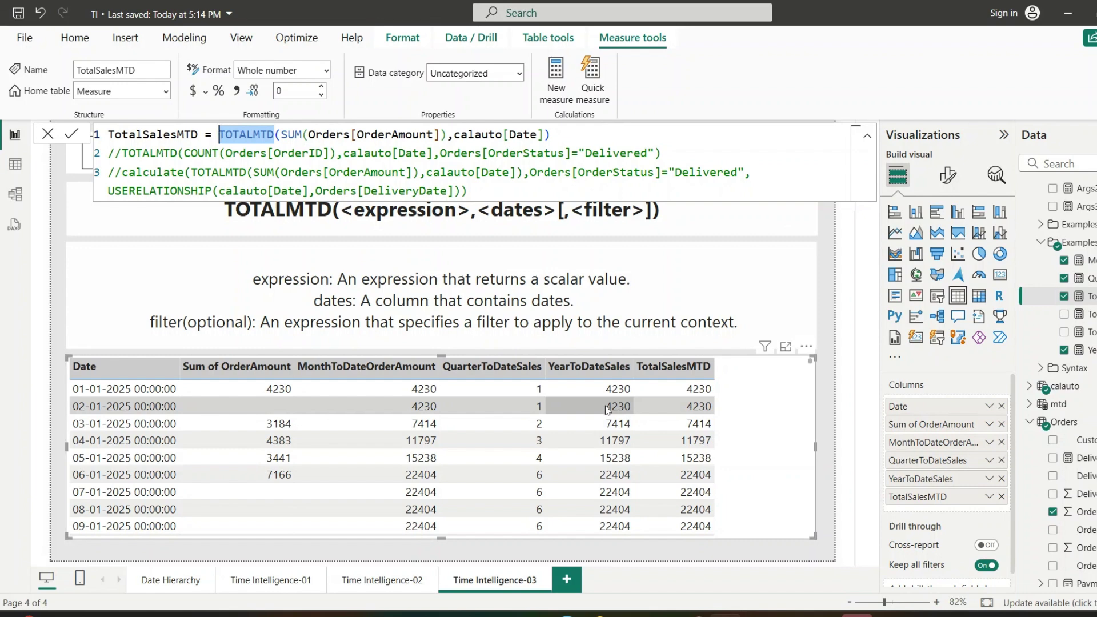
{"action": "left_click", "coordinate": [220, 135]}
{"action": "type", "text": "//"}
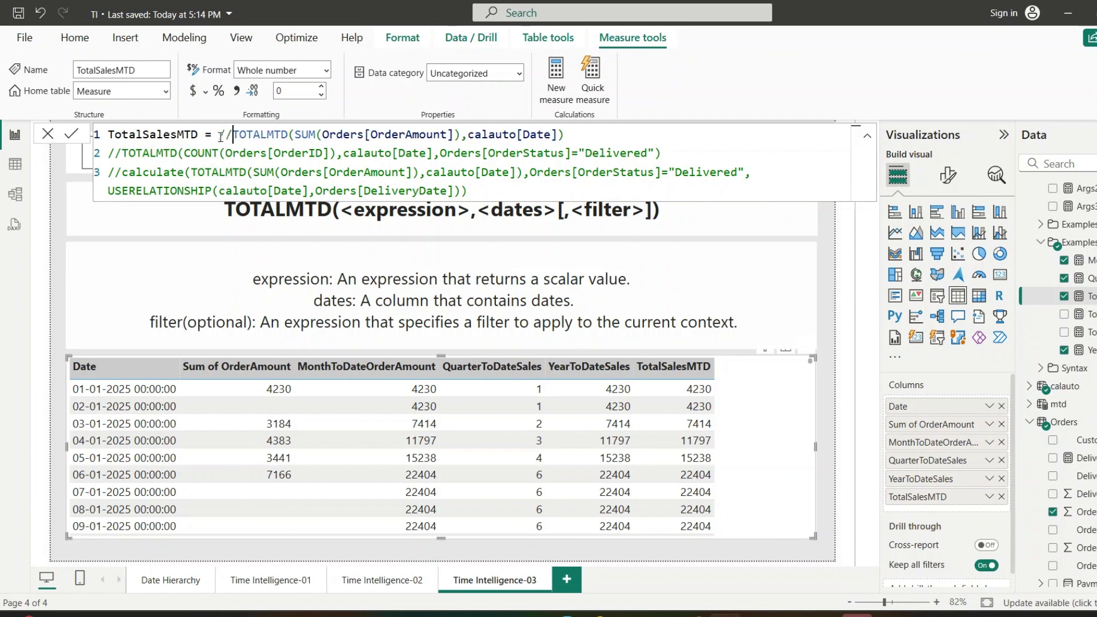
{"action": "left_click", "coordinate": [123, 153]}
{"action": "key", "text": "BackSpace"}
{"action": "key", "text": "BackSpace"}
{"action": "left_click", "coordinate": [324, 153]}
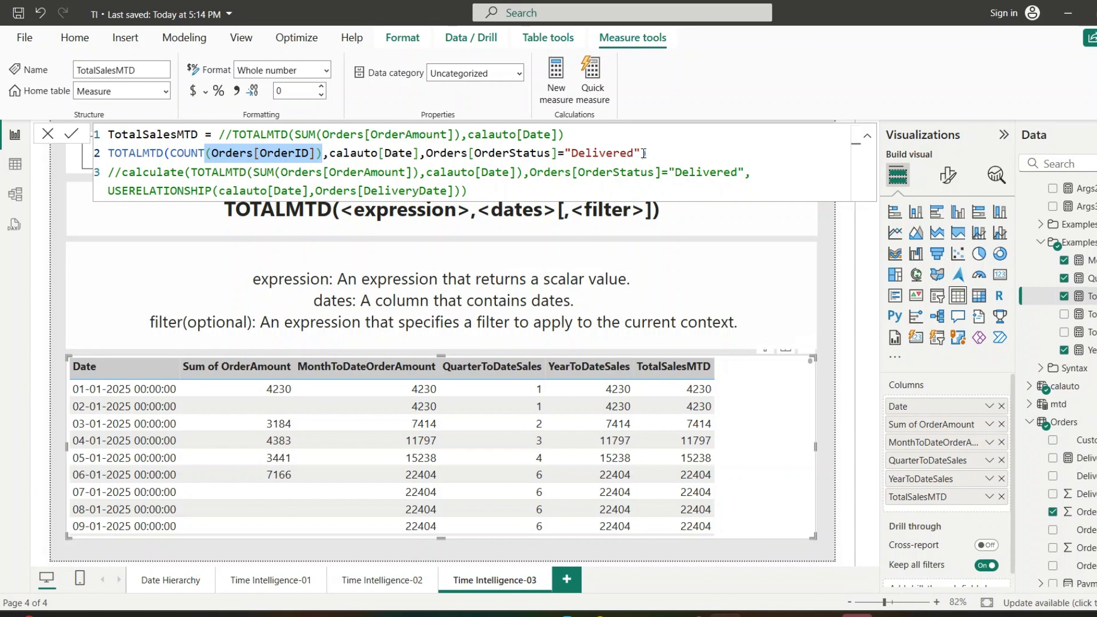
{"action": "left_click", "coordinate": [644, 153]}
{"action": "type", "text": ")"}
{"action": "key", "text": "Return"}
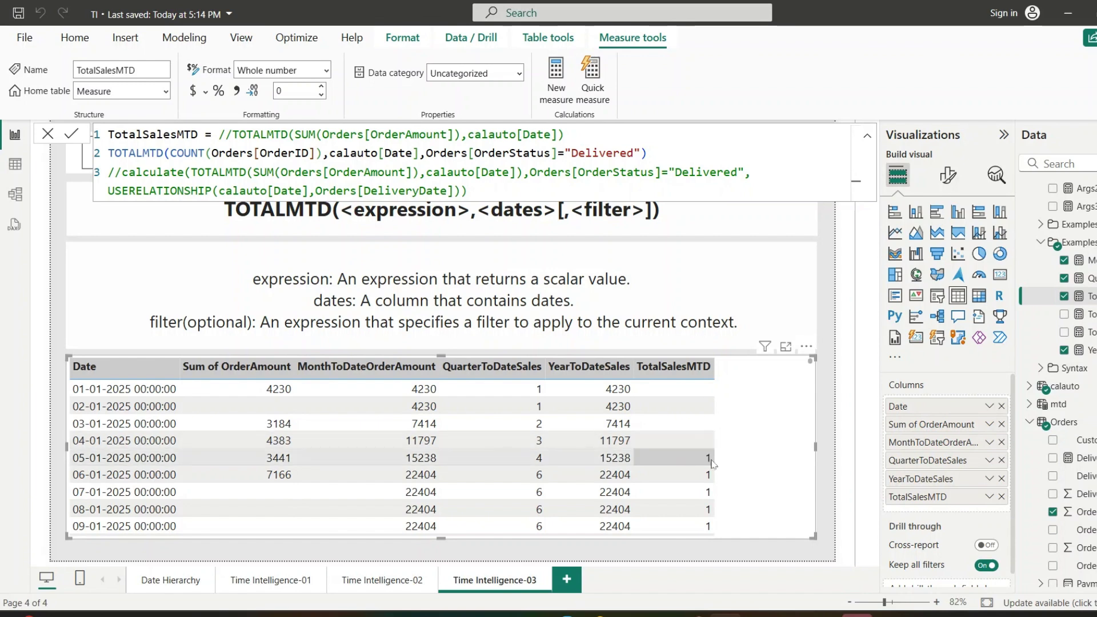
Inspect the underlying table data, and make the calculate line with USERELATIONSHIP(calauto[Date],Orders[DeliveryDate]) the active formula of TotalSalesMTD
{"action": "left_click", "coordinate": [14, 165]}
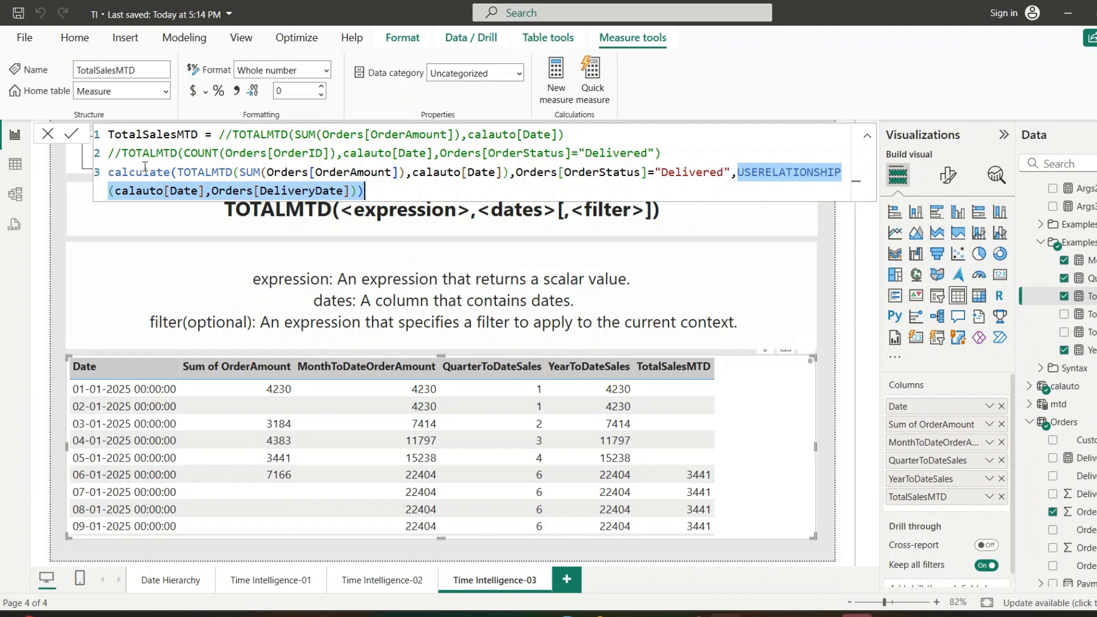
{"action": "left_click", "coordinate": [47, 137]}
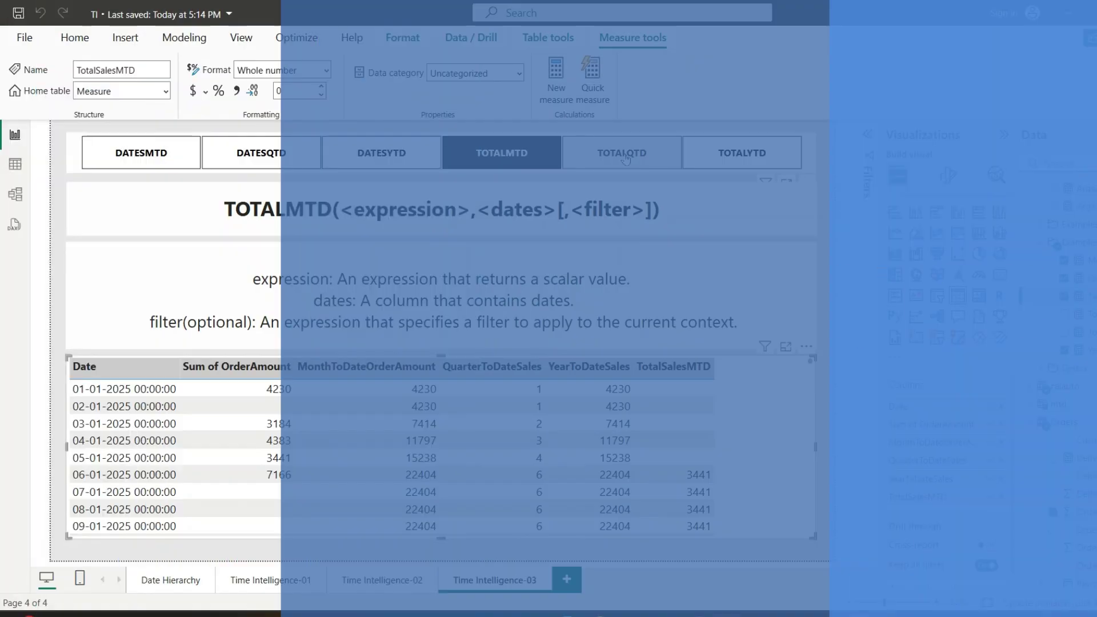
Switch the function slicer to TOTALQTD and review the TOTALQTD formula of the TotalSalesQTD measure
{"action": "left_click", "coordinate": [622, 153], "text": "ctrl"}
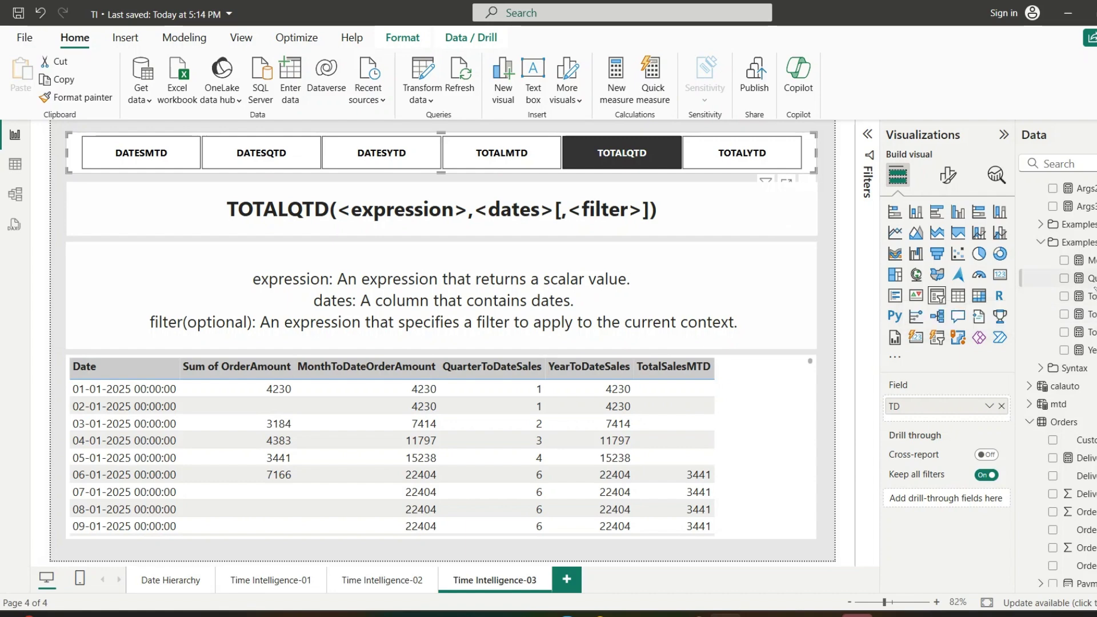
{"action": "left_click", "coordinate": [1089, 313]}
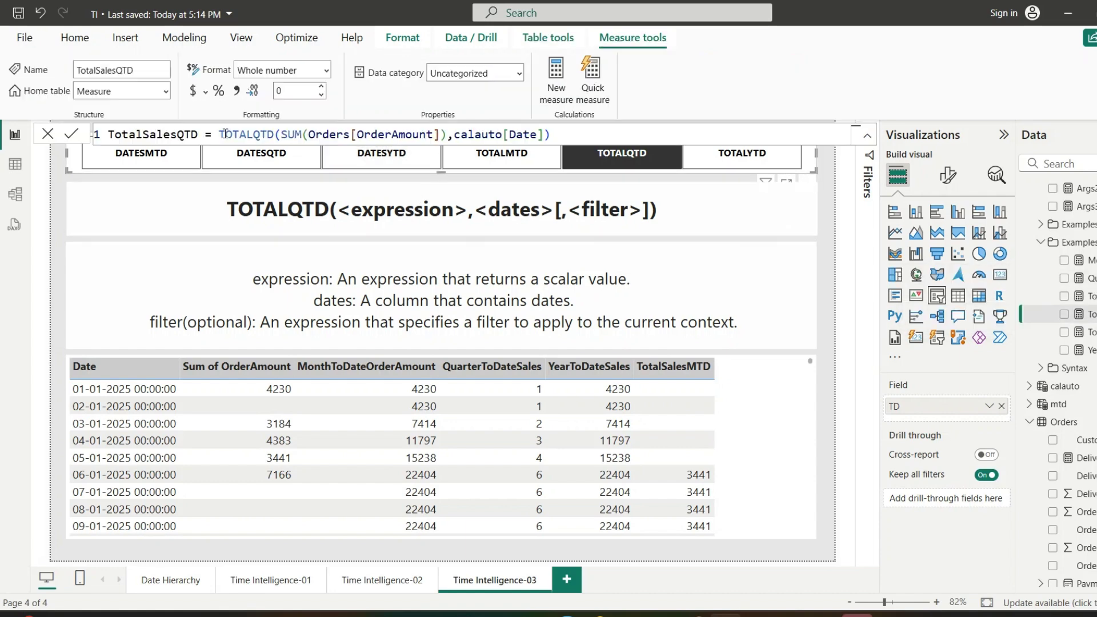
{"action": "left_click_drag", "start_coordinate": [221, 133], "coordinate": [560, 134]}
{"action": "left_click", "coordinate": [559, 133]}
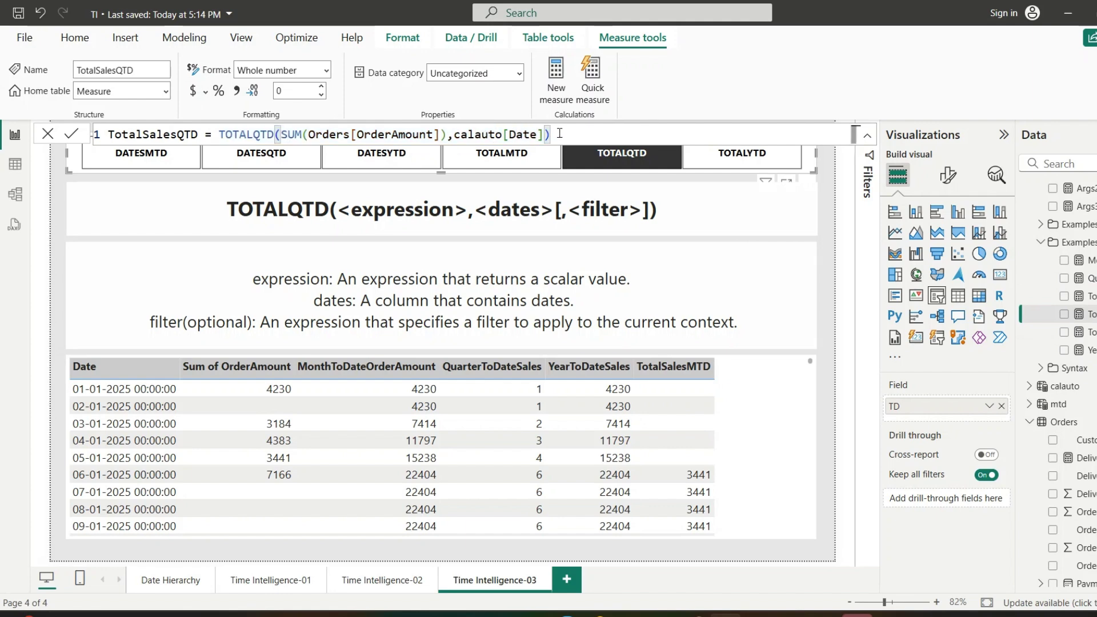
Replace TotalSalesMTD with TotalSalesQTD in the date table and check its values for January 2025
{"action": "left_click", "coordinate": [743, 417]}
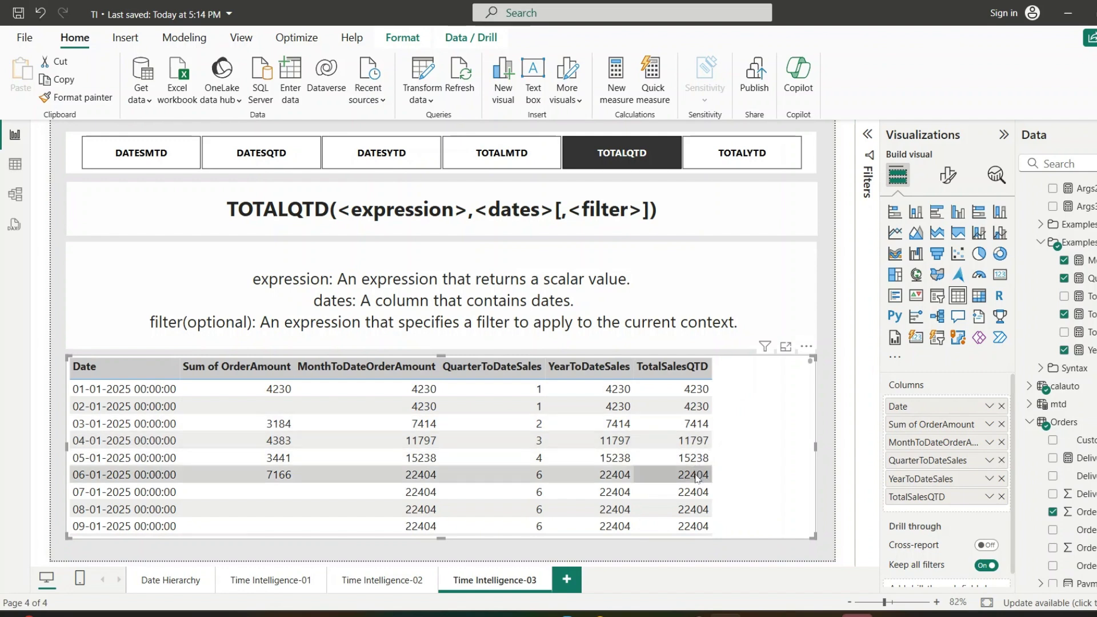
{"action": "scroll", "coordinate": [696, 478], "scroll_direction": "down", "scroll_amount": 4}
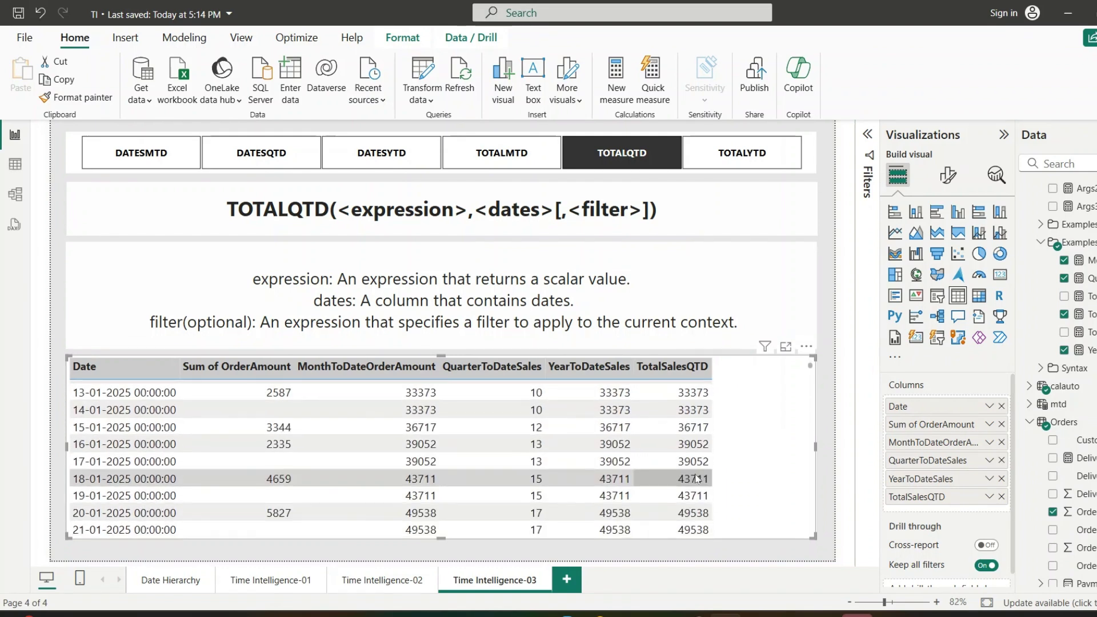
{"action": "scroll", "coordinate": [696, 478], "scroll_direction": "up", "scroll_amount": 4}
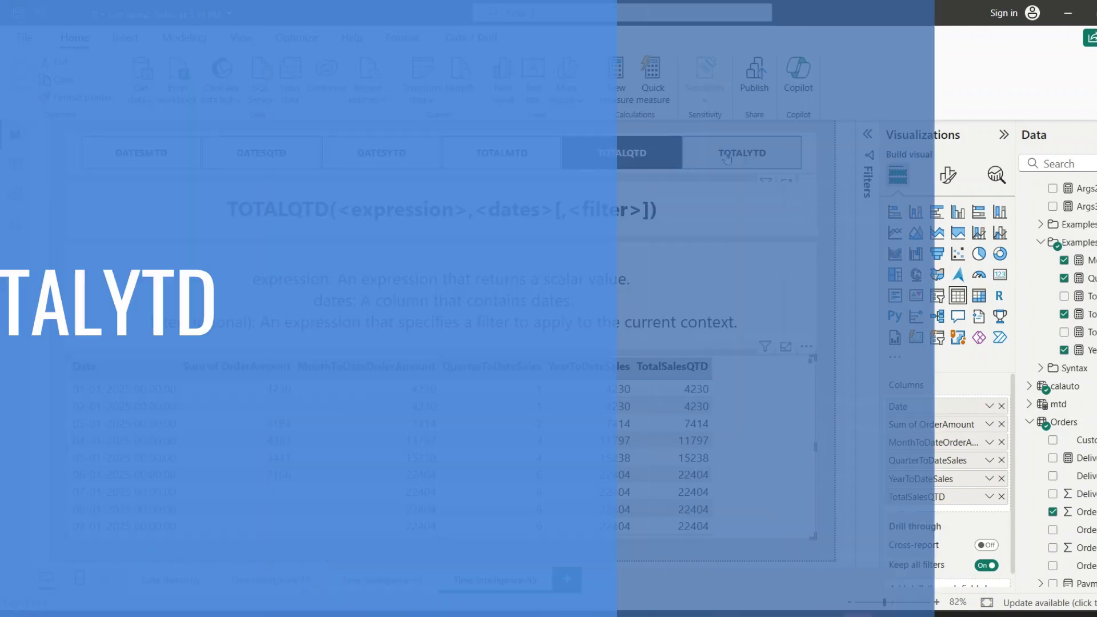
Switch the function slicer to TOTALYTD and review the TOTALYTD formula of the TotalSalesYTD measure
{"action": "left_click", "coordinate": [726, 159]}
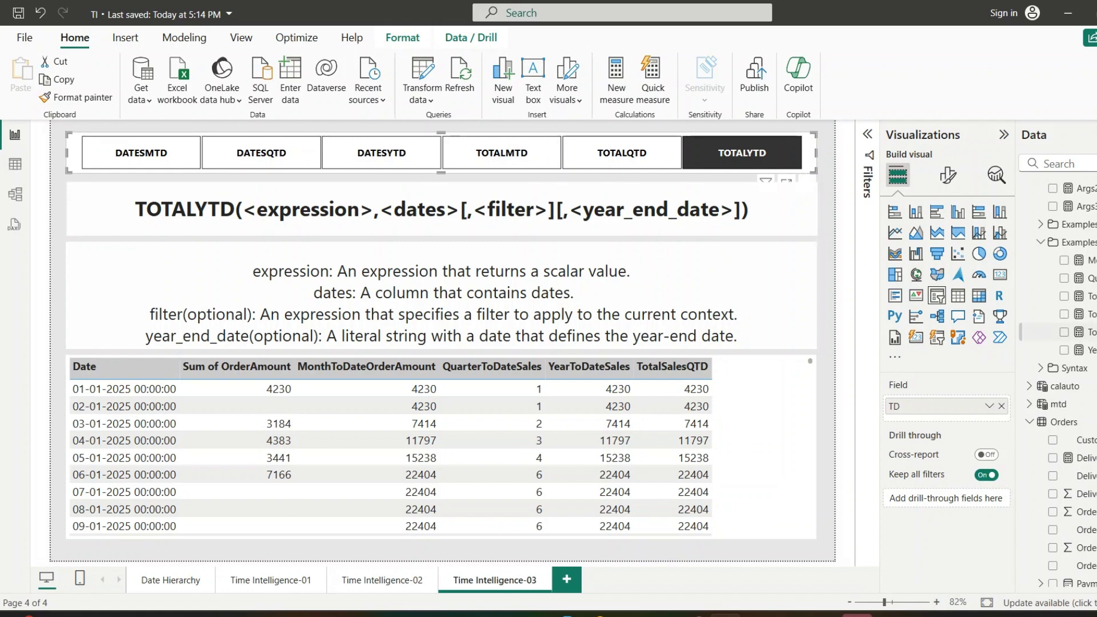
{"action": "left_click", "coordinate": [1082, 333]}
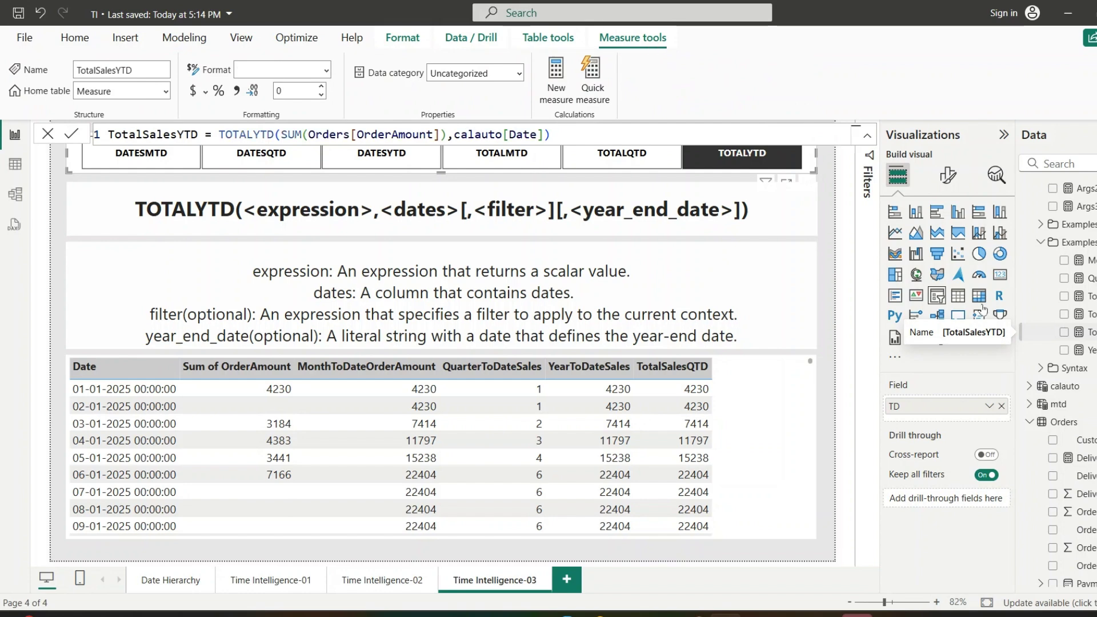
{"action": "double_click", "coordinate": [391, 137]}
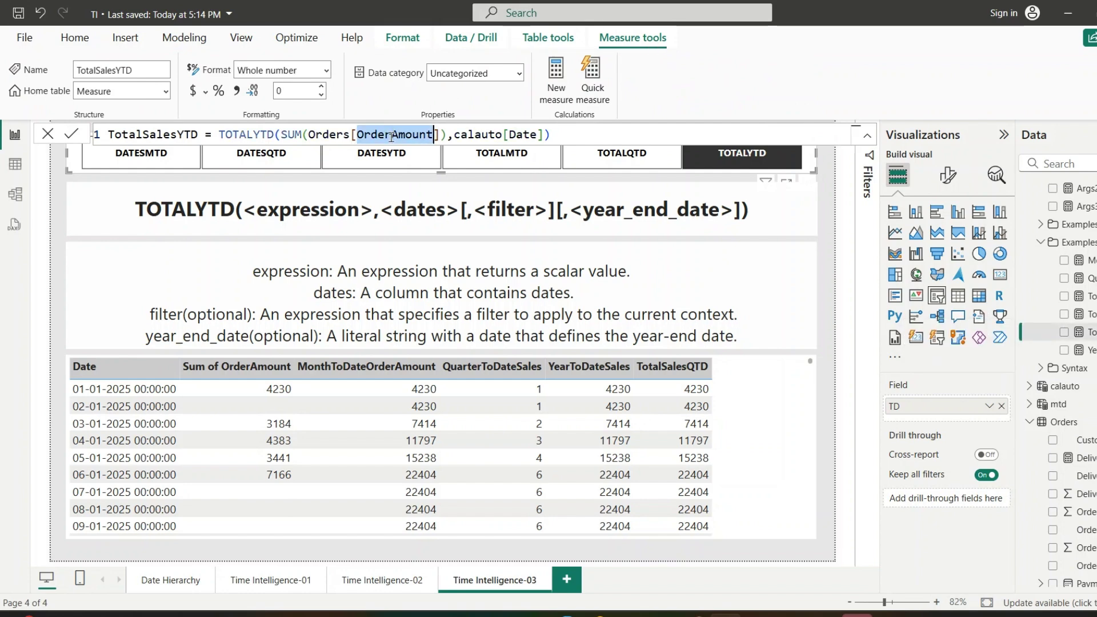
{"action": "left_click", "coordinate": [576, 140]}
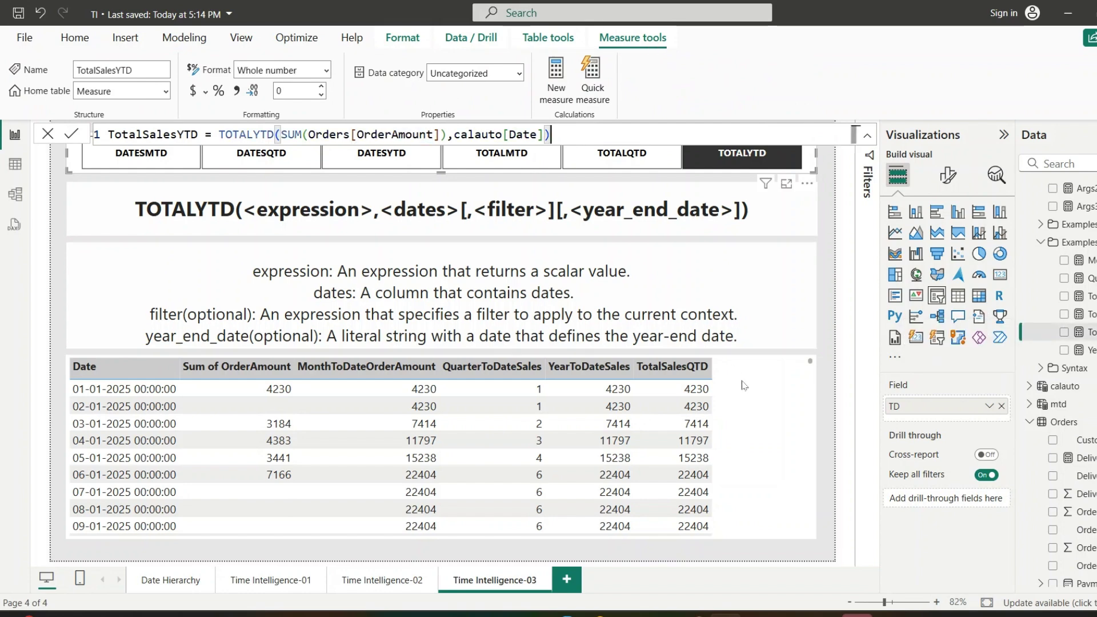
Add the TotalSalesYTD measure to the date table, open its formula, and check the rows around 31-03-2025
{"action": "left_click", "coordinate": [1058, 353]}
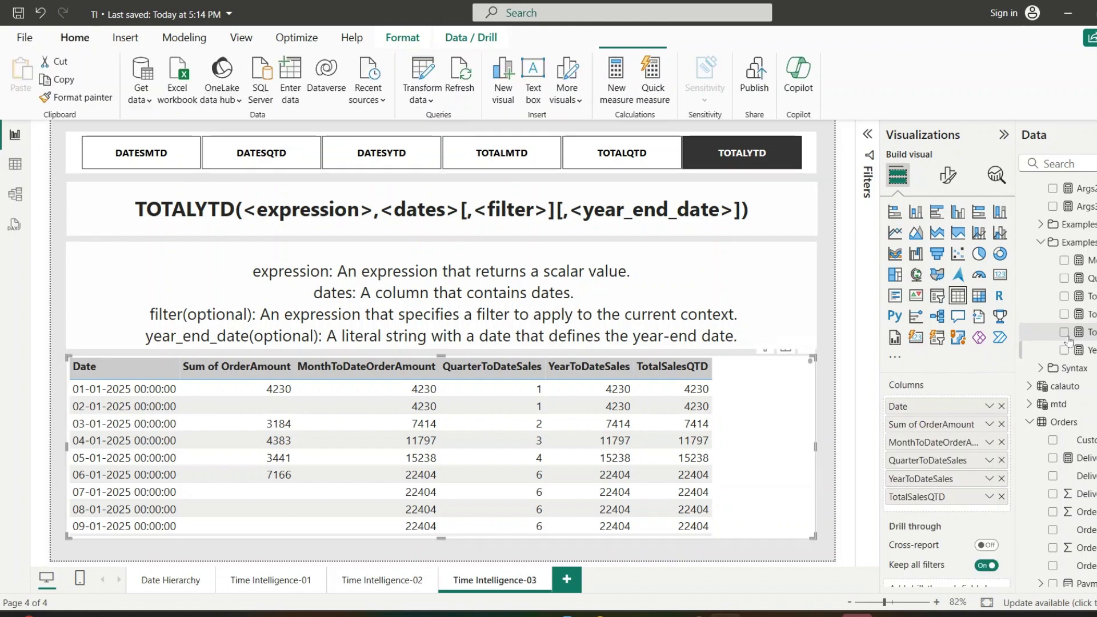
{"action": "left_click", "coordinate": [1065, 333]}
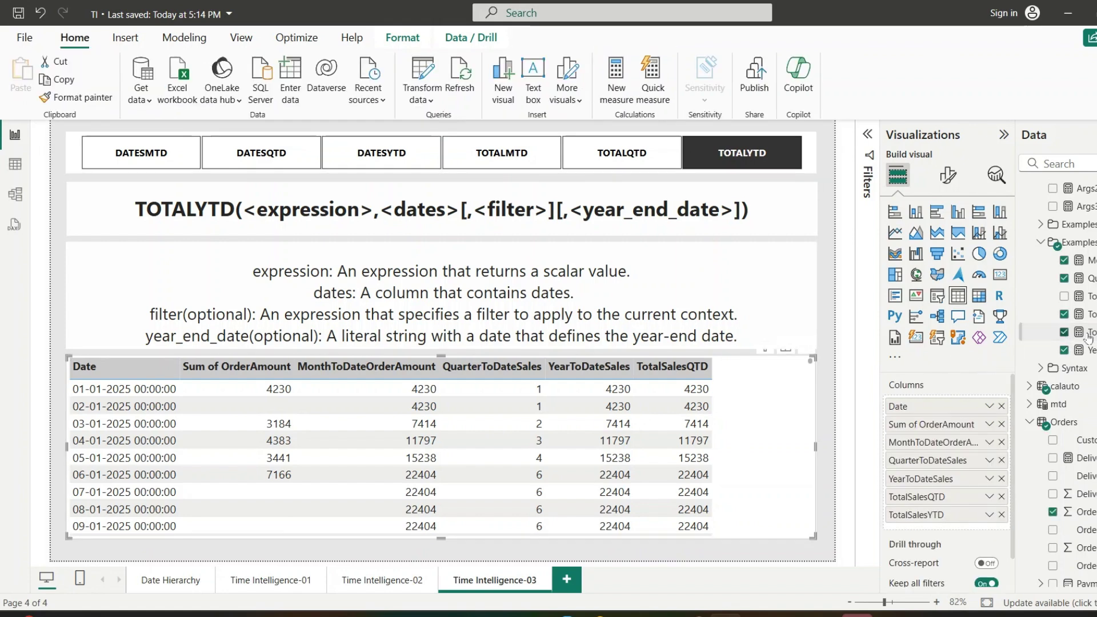
{"action": "left_click", "coordinate": [1091, 334]}
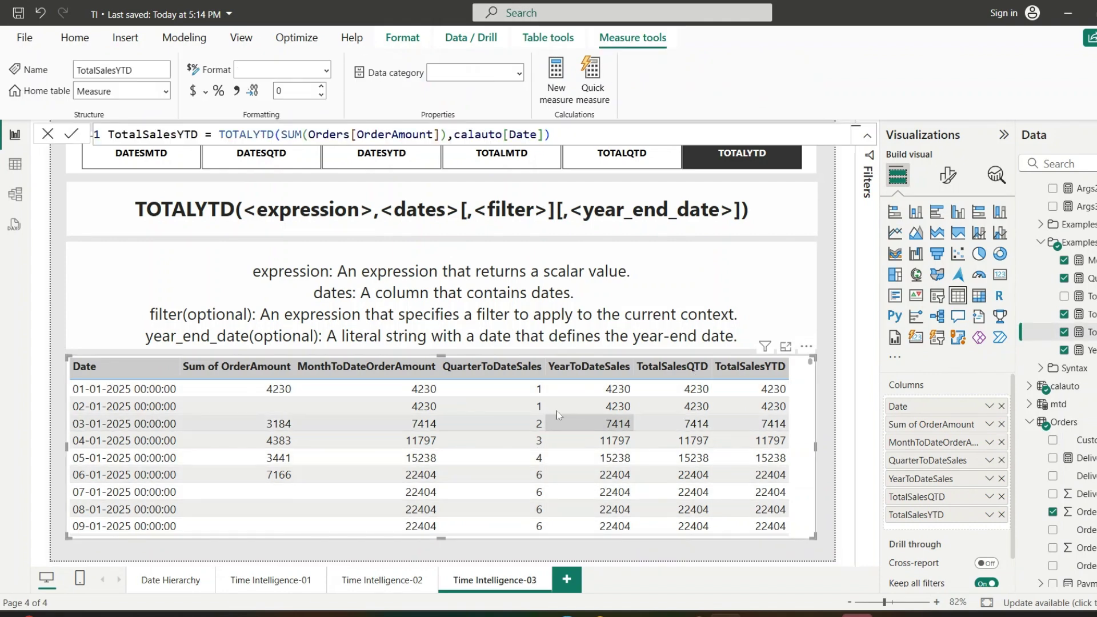
{"action": "scroll", "coordinate": [590, 488], "scroll_direction": "down", "scroll_amount": 15}
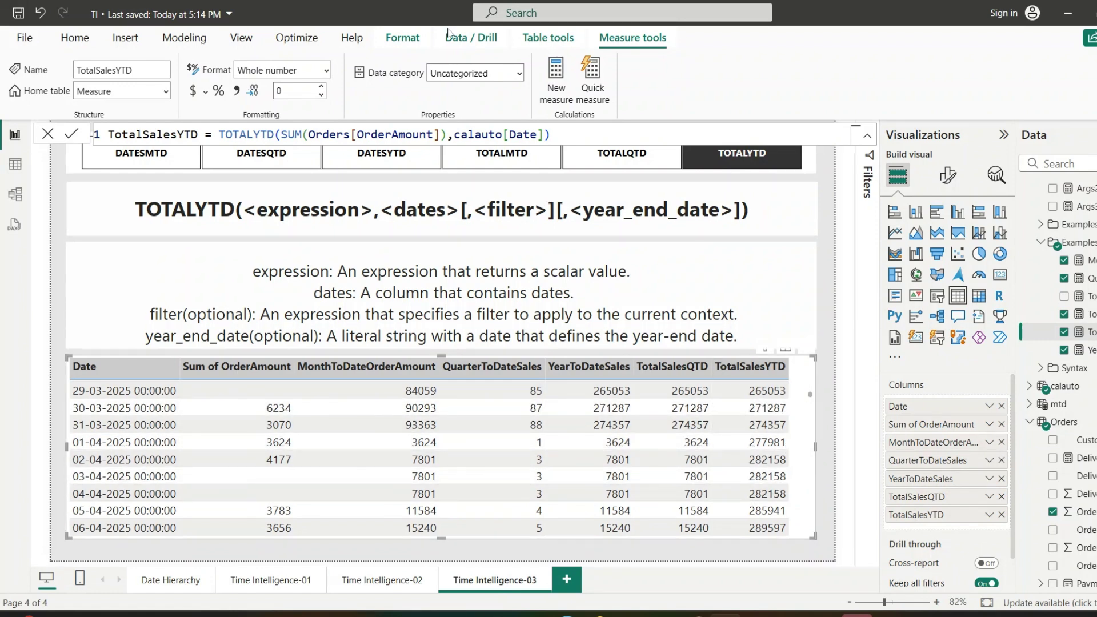
Begin editing the arguments at the end of the TOTALYTD formula in the TotalSalesYTD measure
{"action": "left_click", "coordinate": [548, 135]}
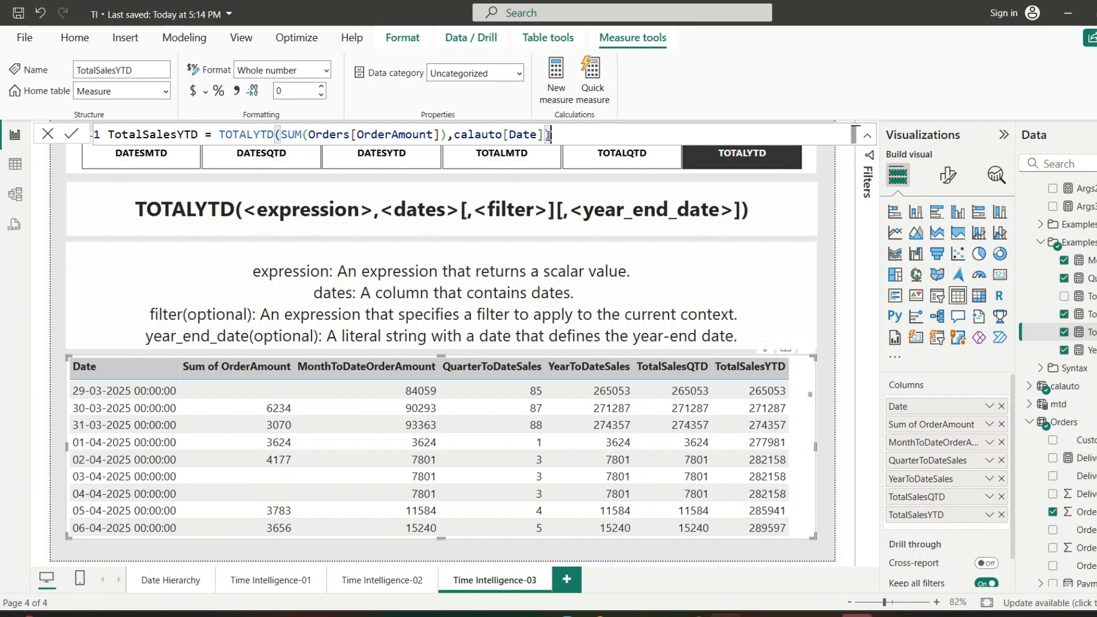
{"action": "type", "text": ")"}
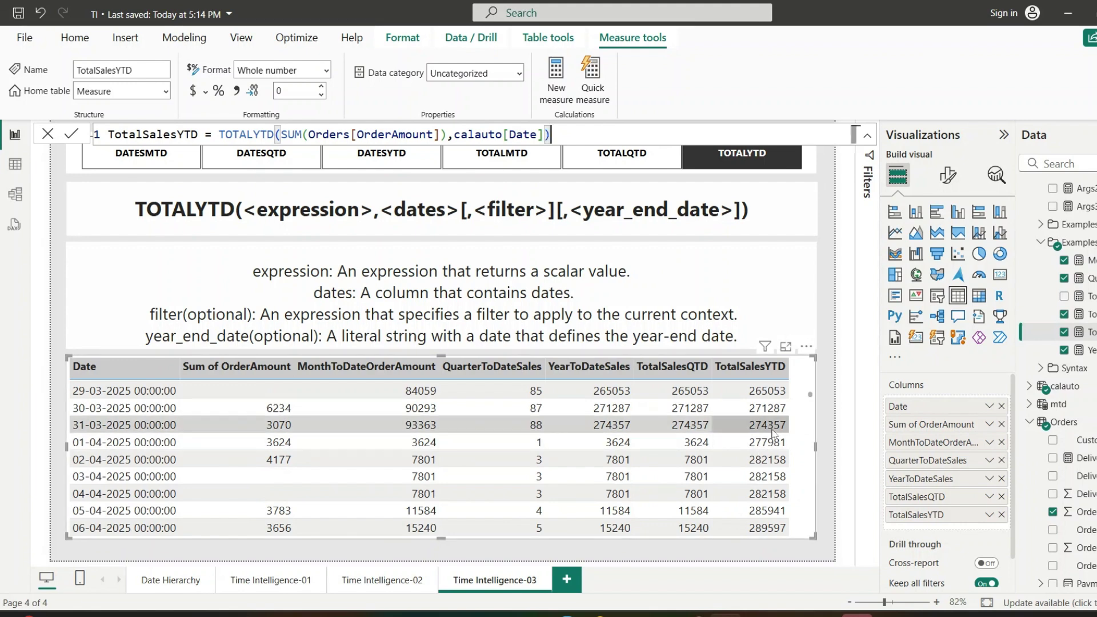